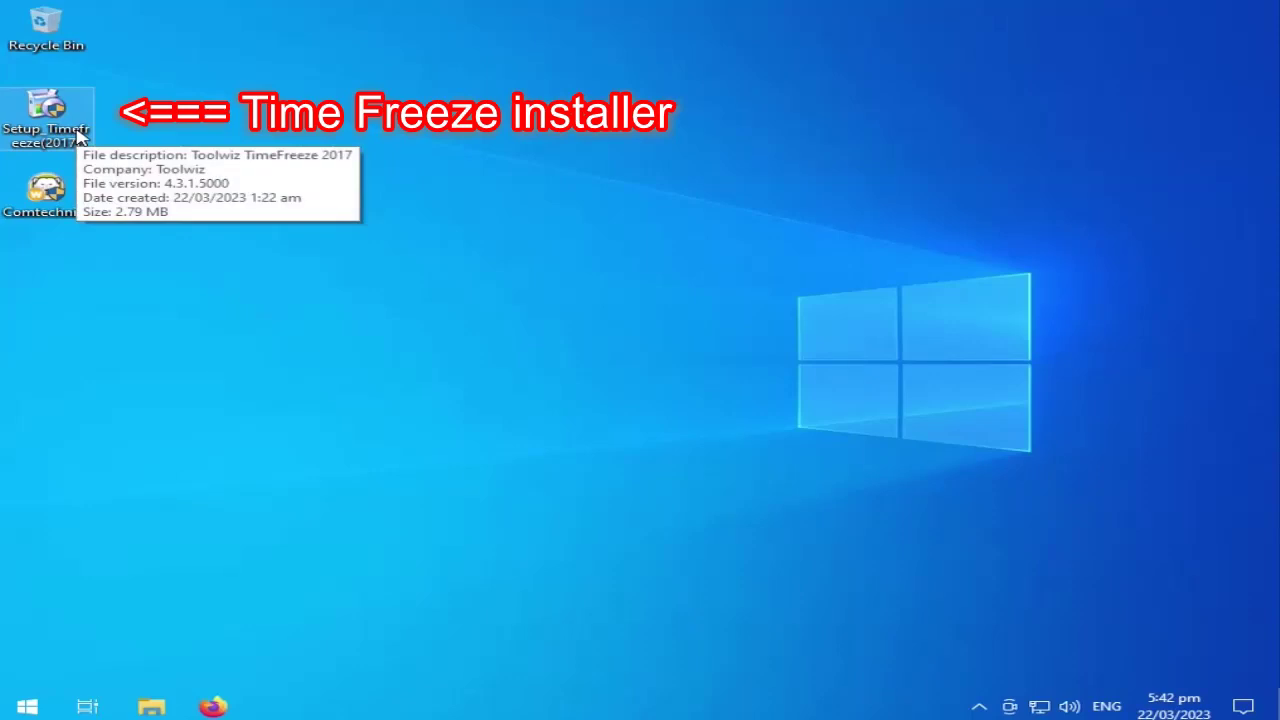
# Run the Comtechnijuan installer on the desktop as administrator and install Deep Freeze Enterprise Workstation
pyautogui.click(64, 208)
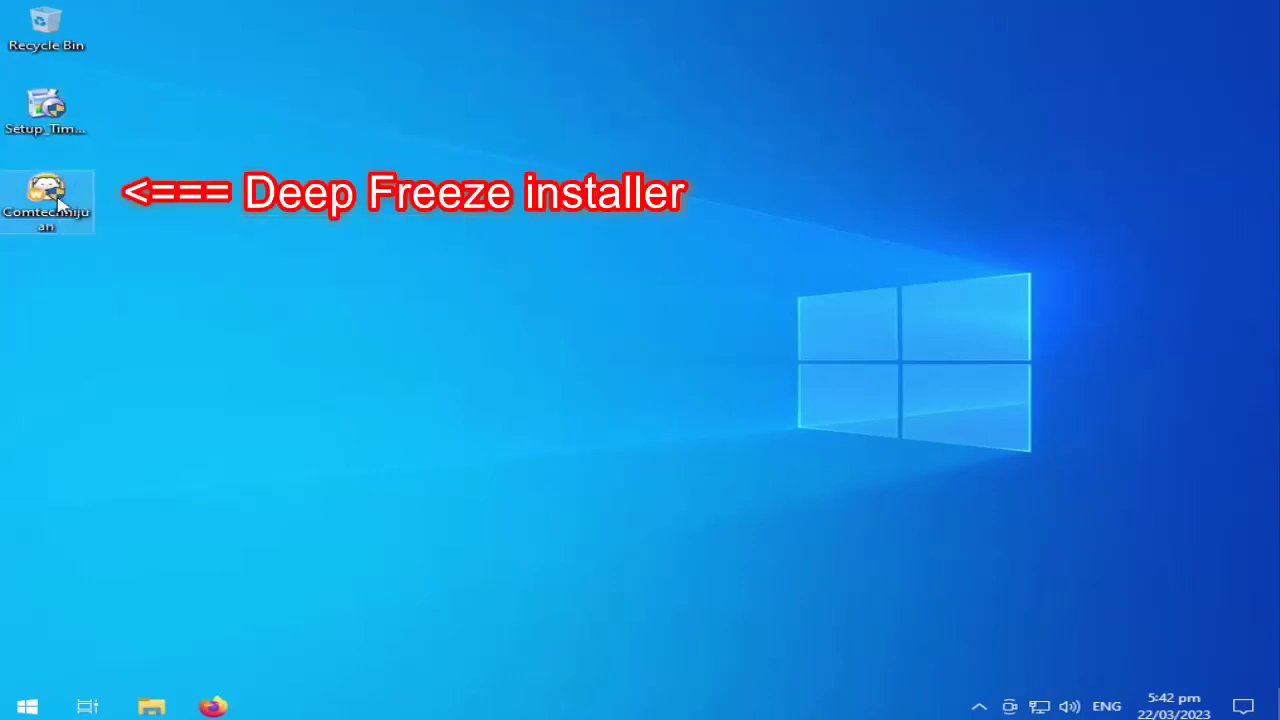
pyautogui.moveTo(70, 200)
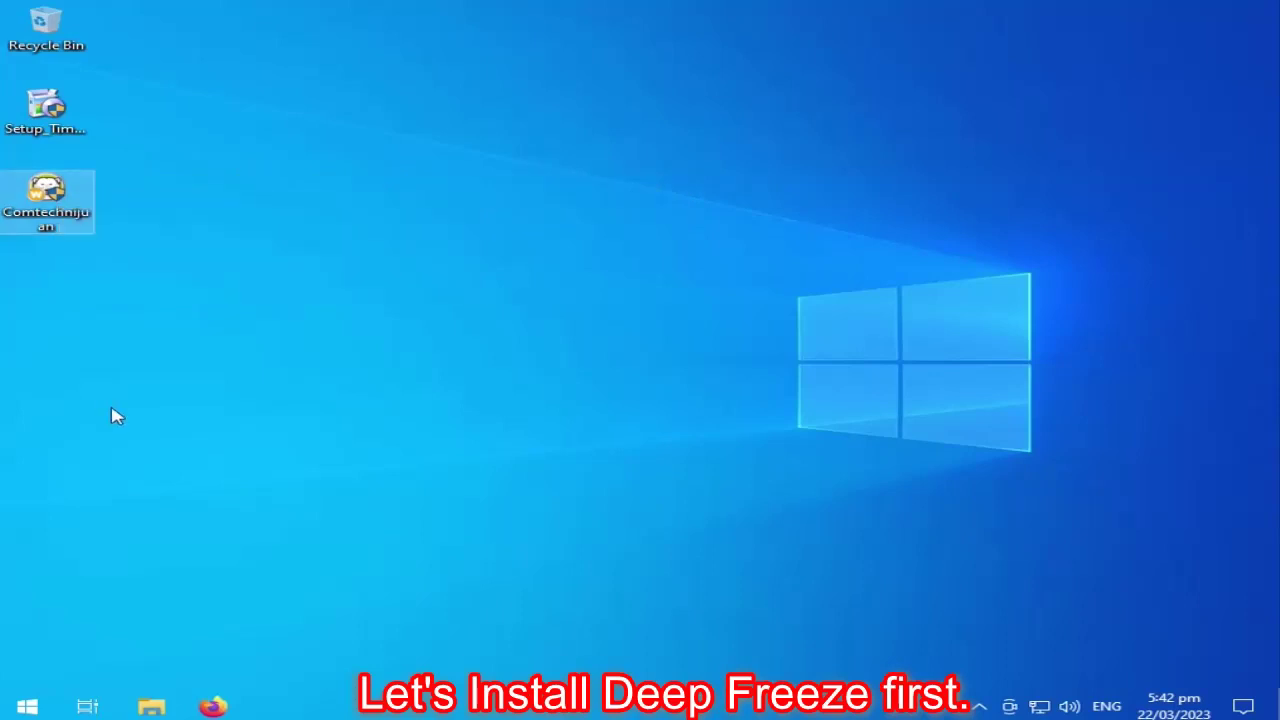
pyautogui.rightClick(65, 207)
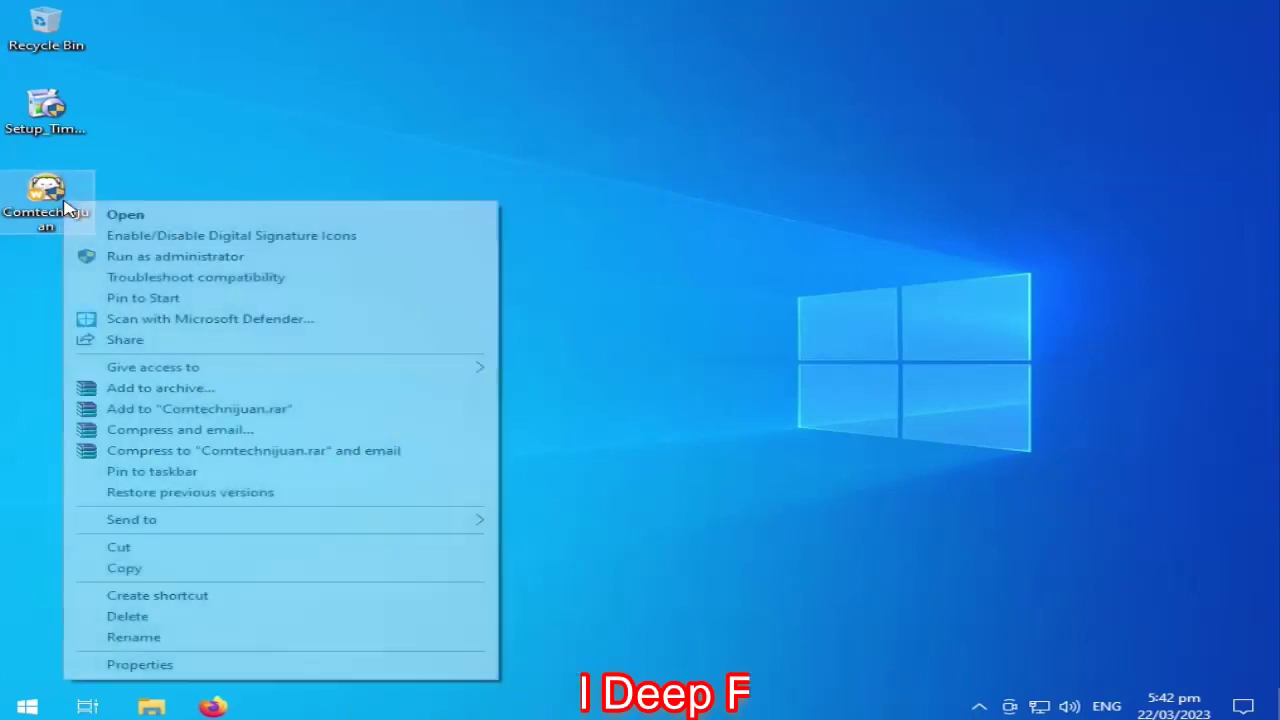
pyautogui.click(143, 257)
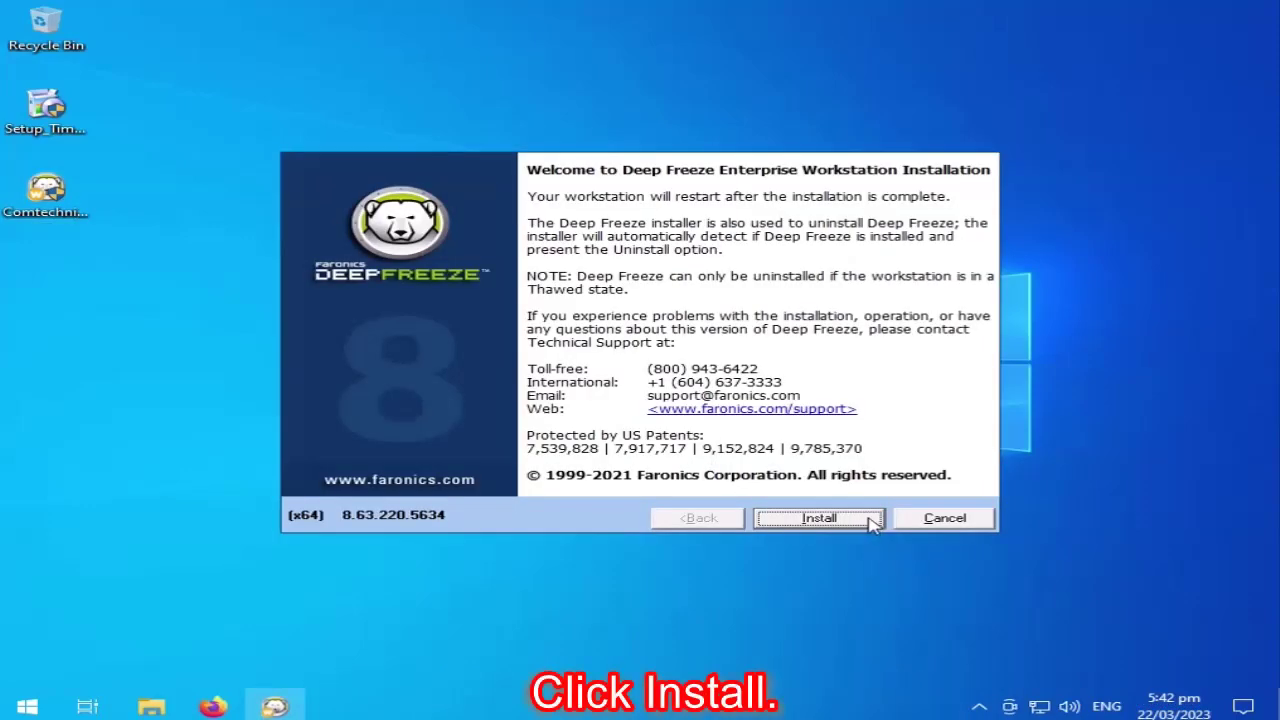
pyautogui.click(870, 522)
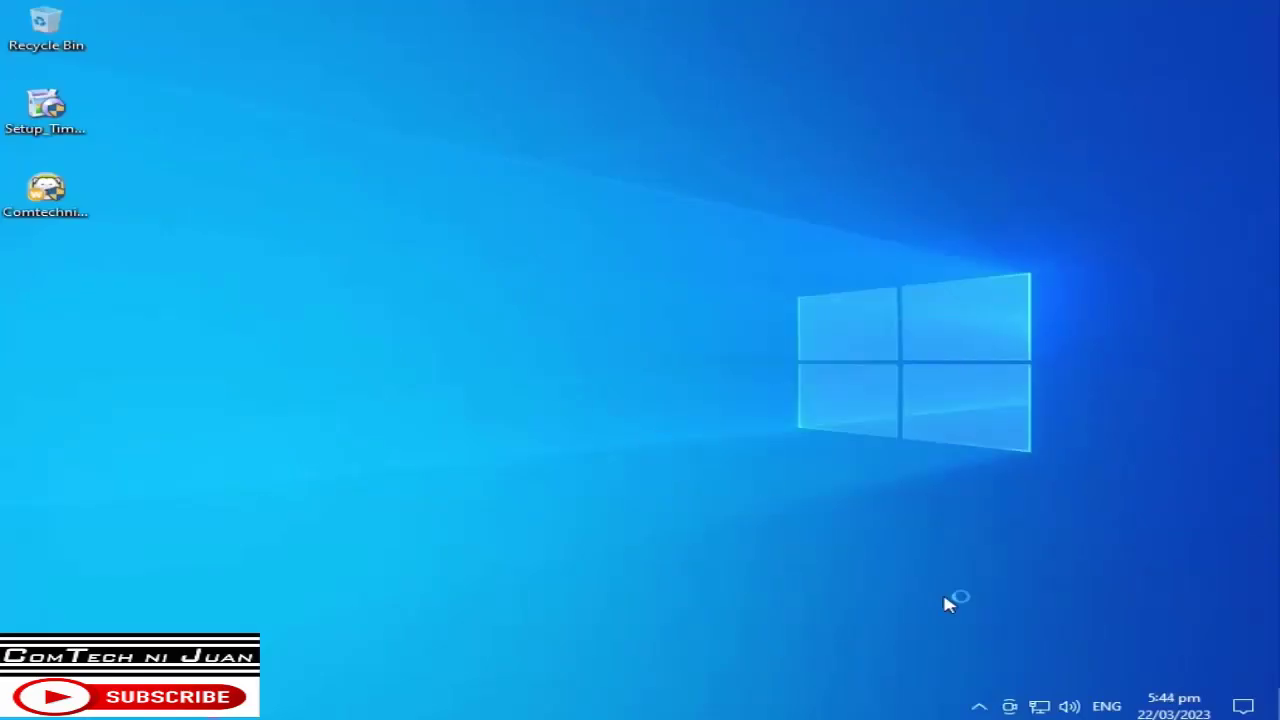
pyautogui.click(980, 706)
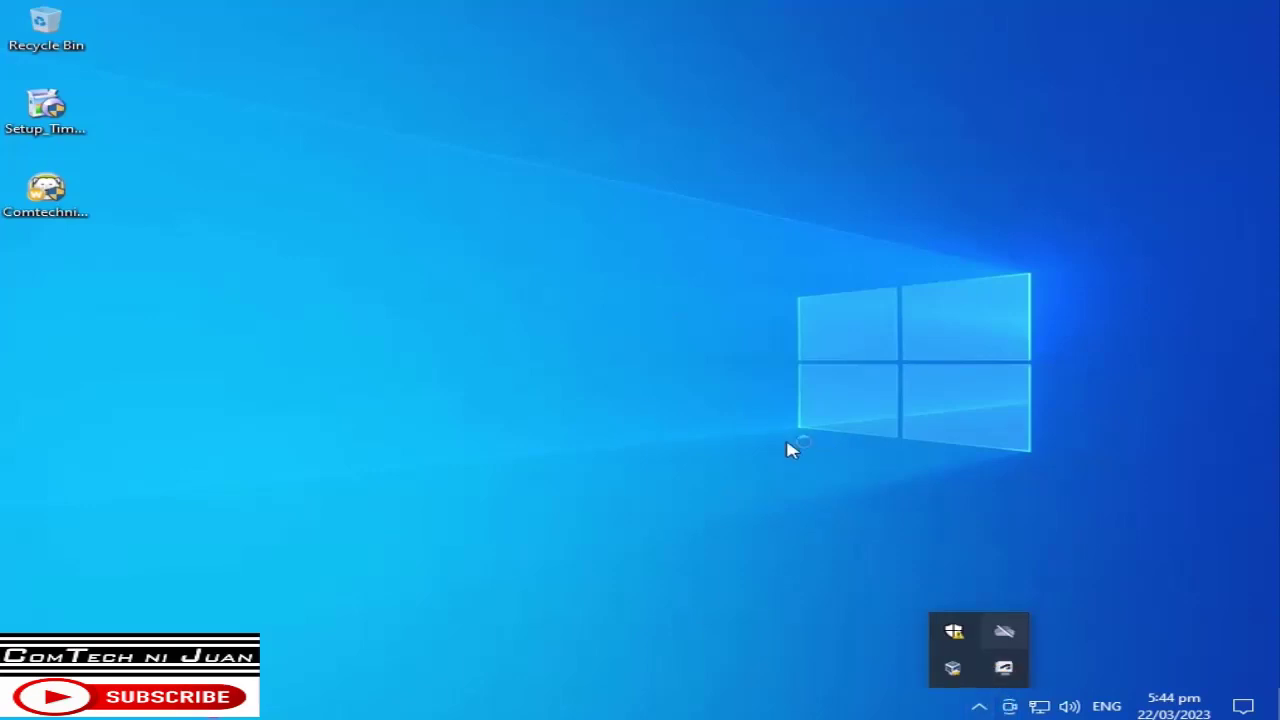
pyautogui.rightClick(640, 383)
pyautogui.click(654, 332)
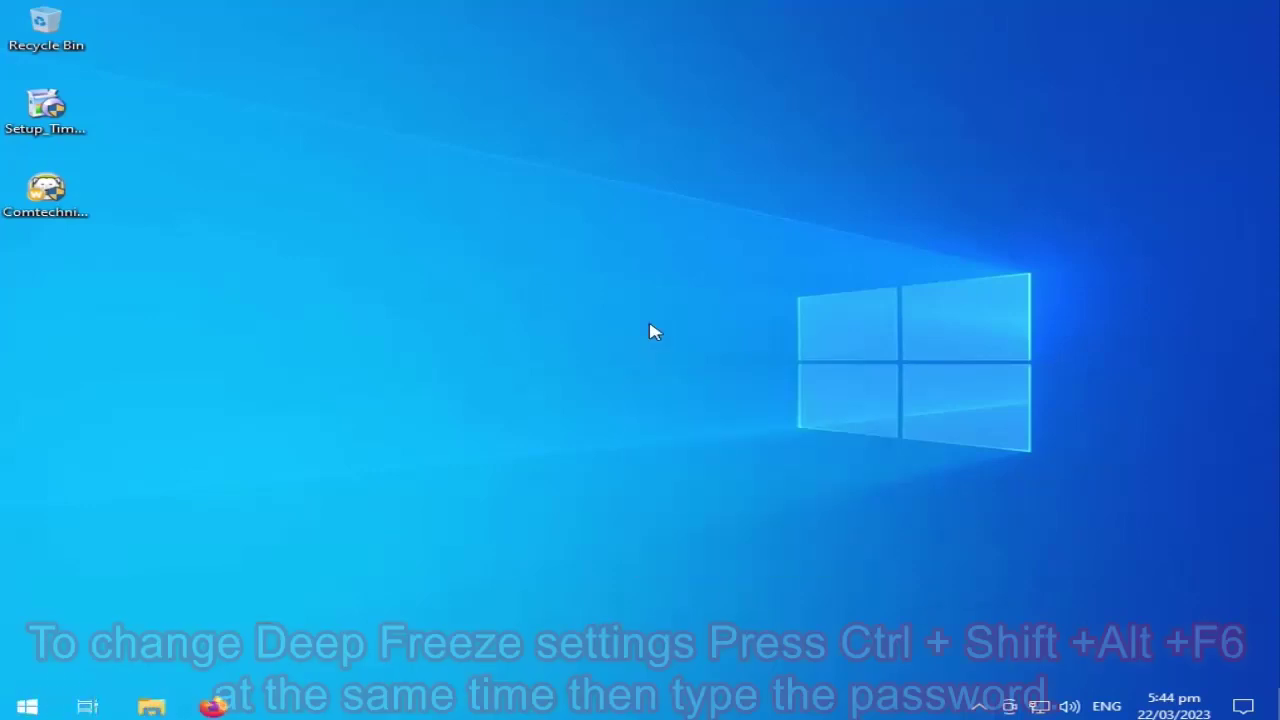
# Open the Deep Freeze Enterprise settings by entering the access password
pyautogui.hotkey('ctrl', 'shift', 'alt', 'F6')
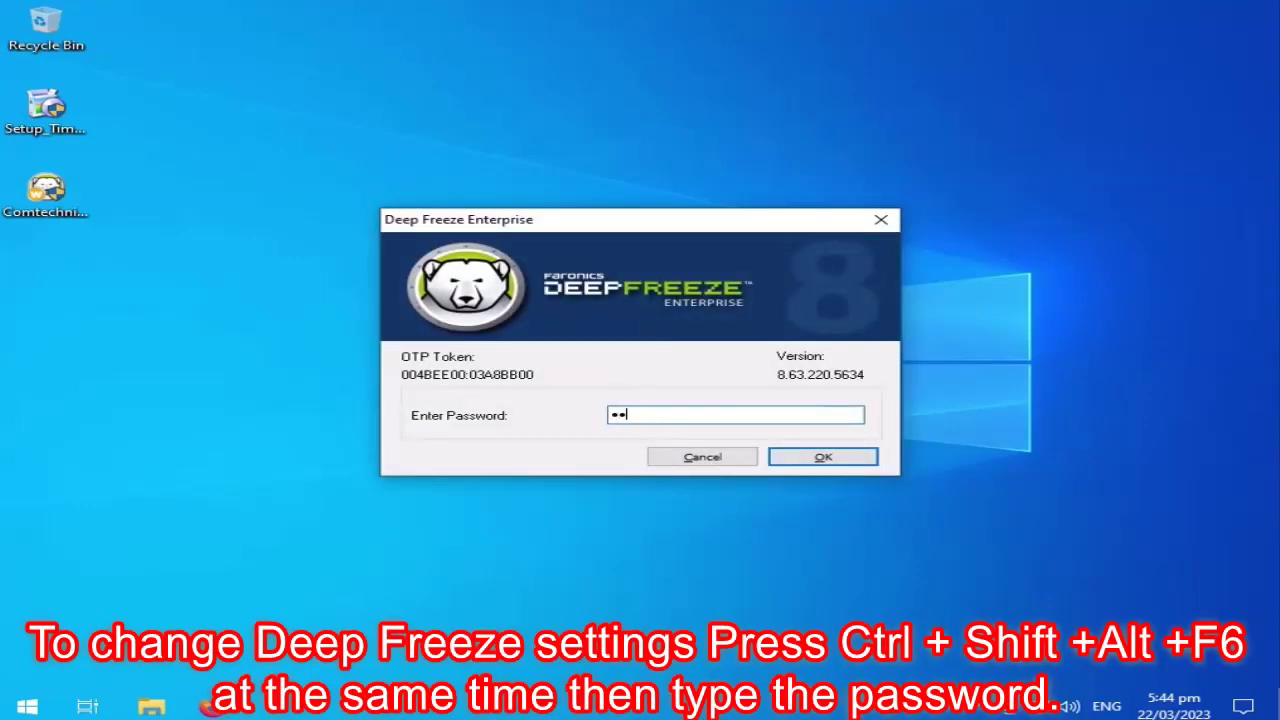
pyautogui.press('Return')
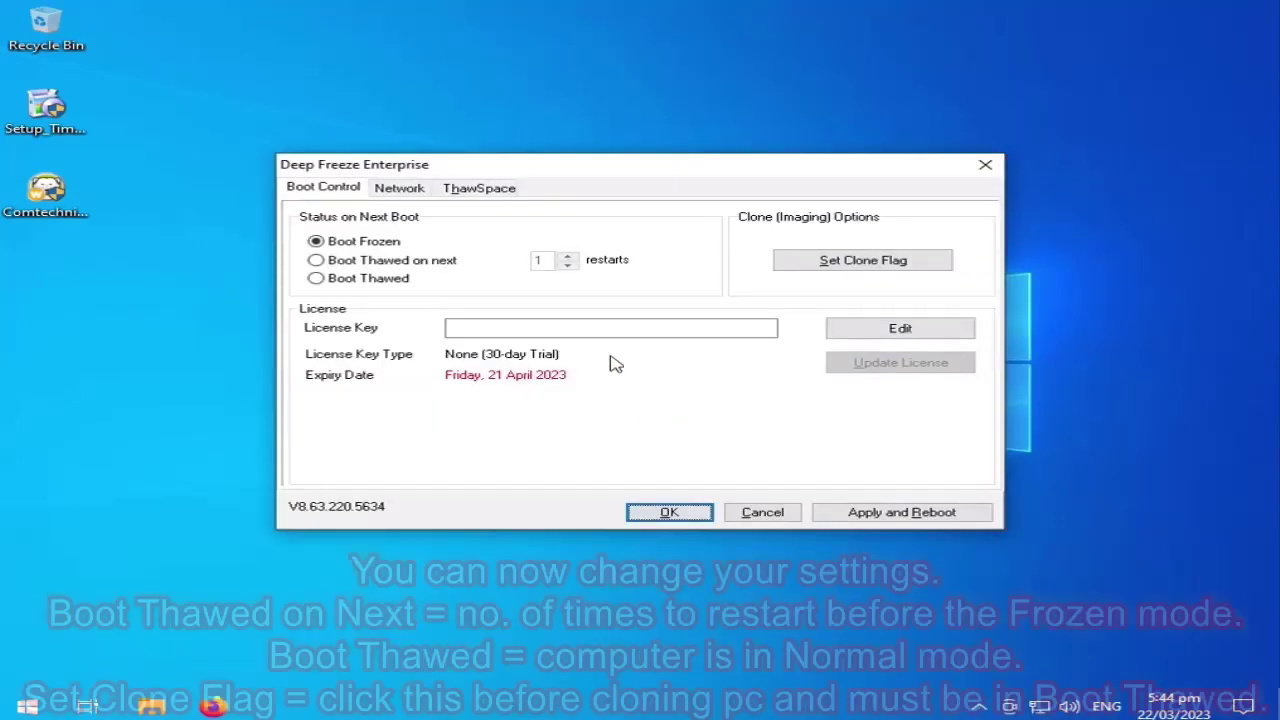
# Try the Boot Thawed on next option, raising its number of restarts to 9
pyautogui.click(385, 262)
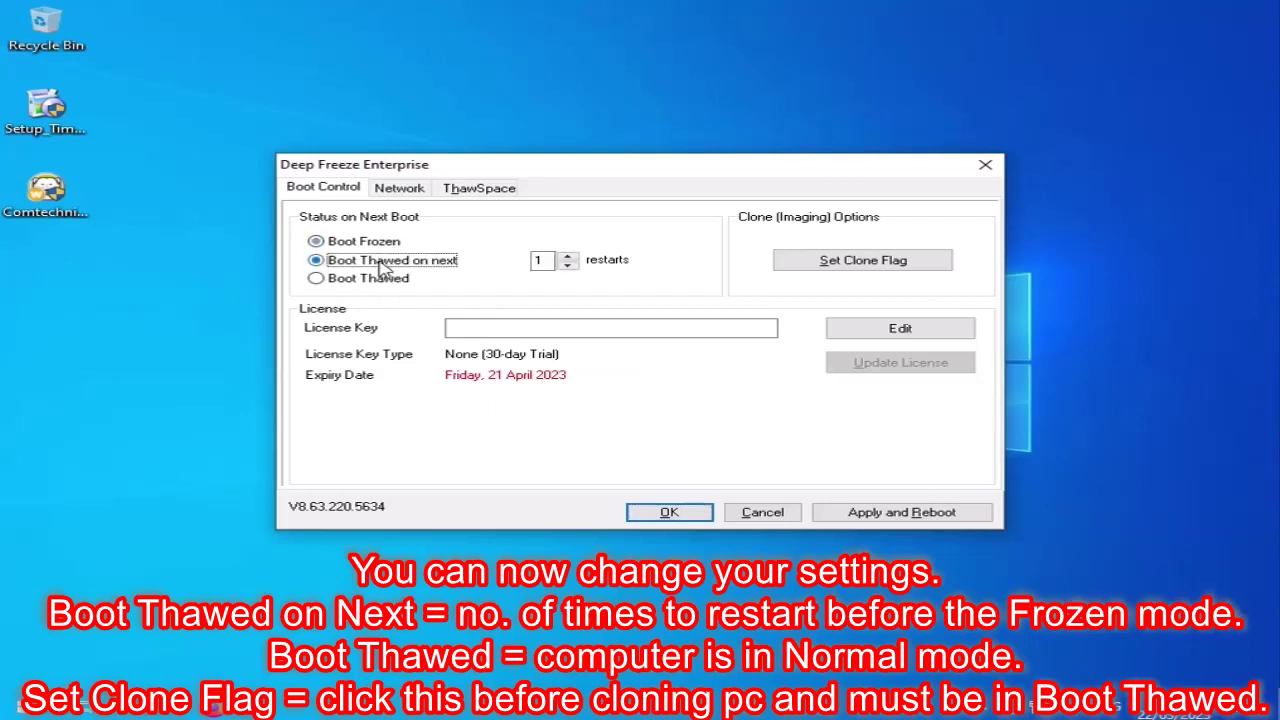
pyautogui.click(568, 256)
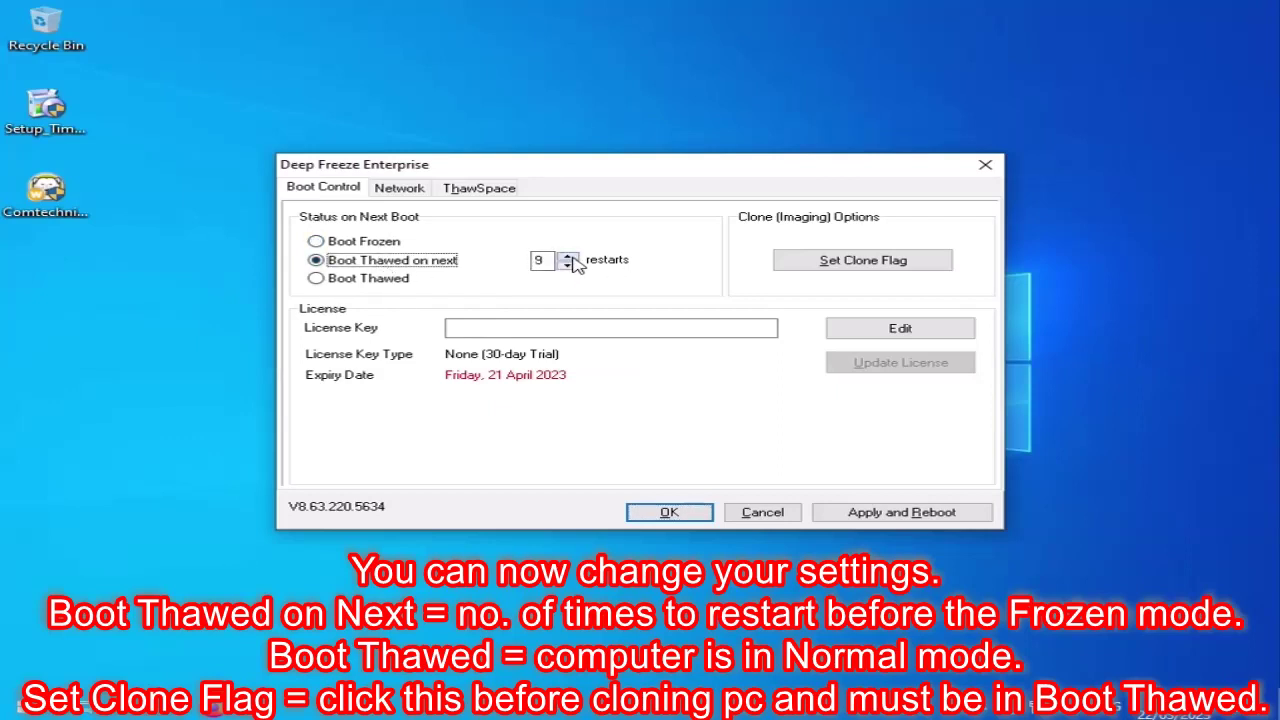
pyautogui.click(569, 256)
pyautogui.click(569, 257)
pyautogui.click(569, 265)
# Set the status on next boot to Boot Thawed
pyautogui.click(390, 284)
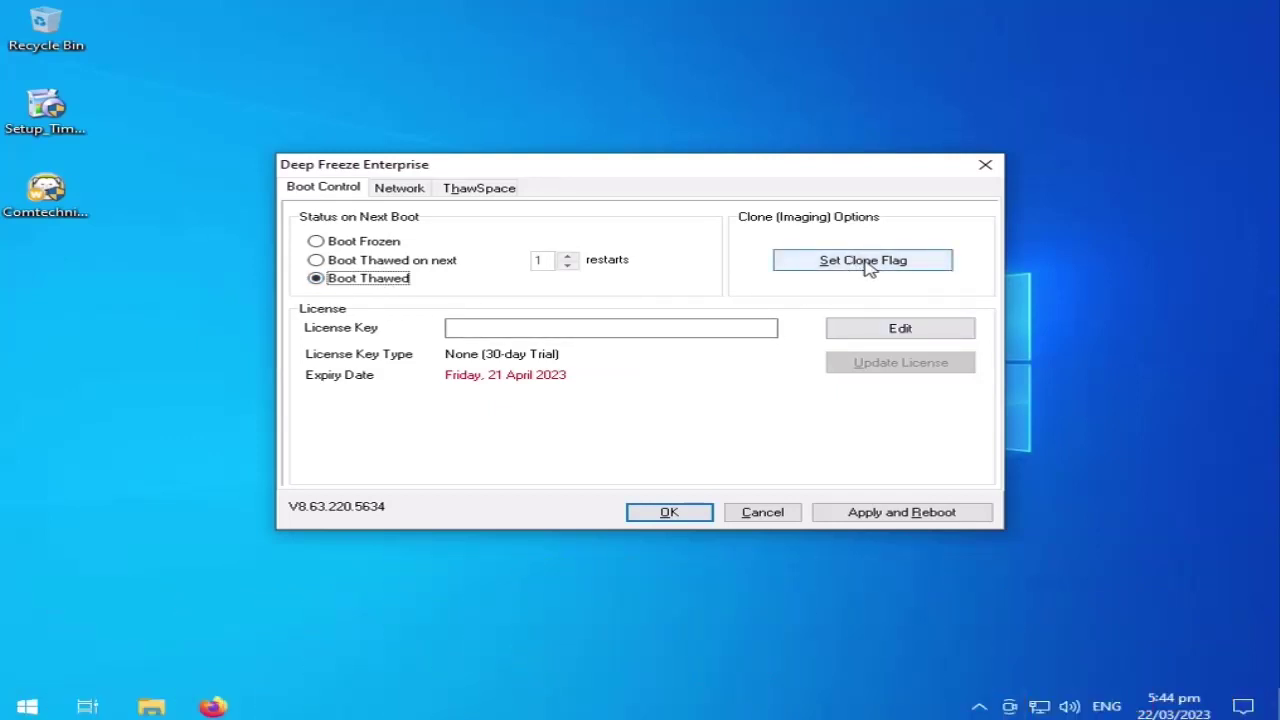
# Review the Deep Freeze network options, trying WAN and returning to LAN, and examine the available ThawSpaces
pyautogui.click(415, 195)
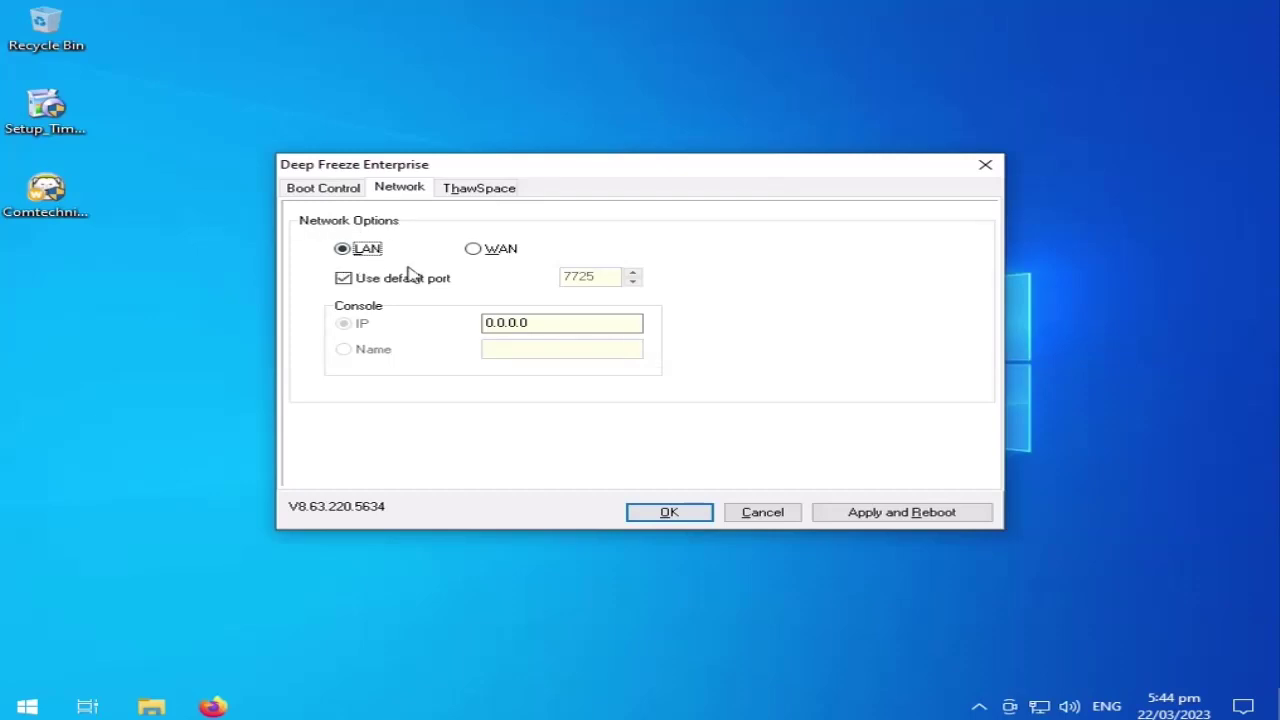
pyautogui.click(473, 250)
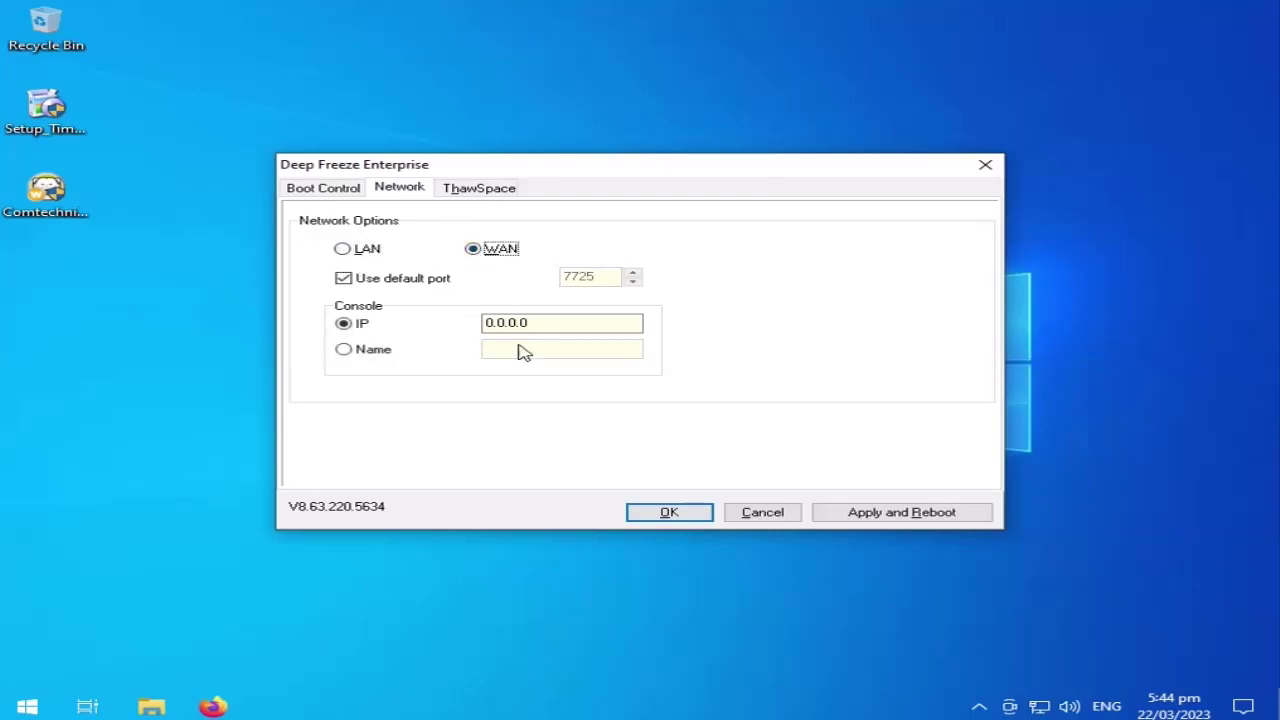
pyautogui.click(343, 250)
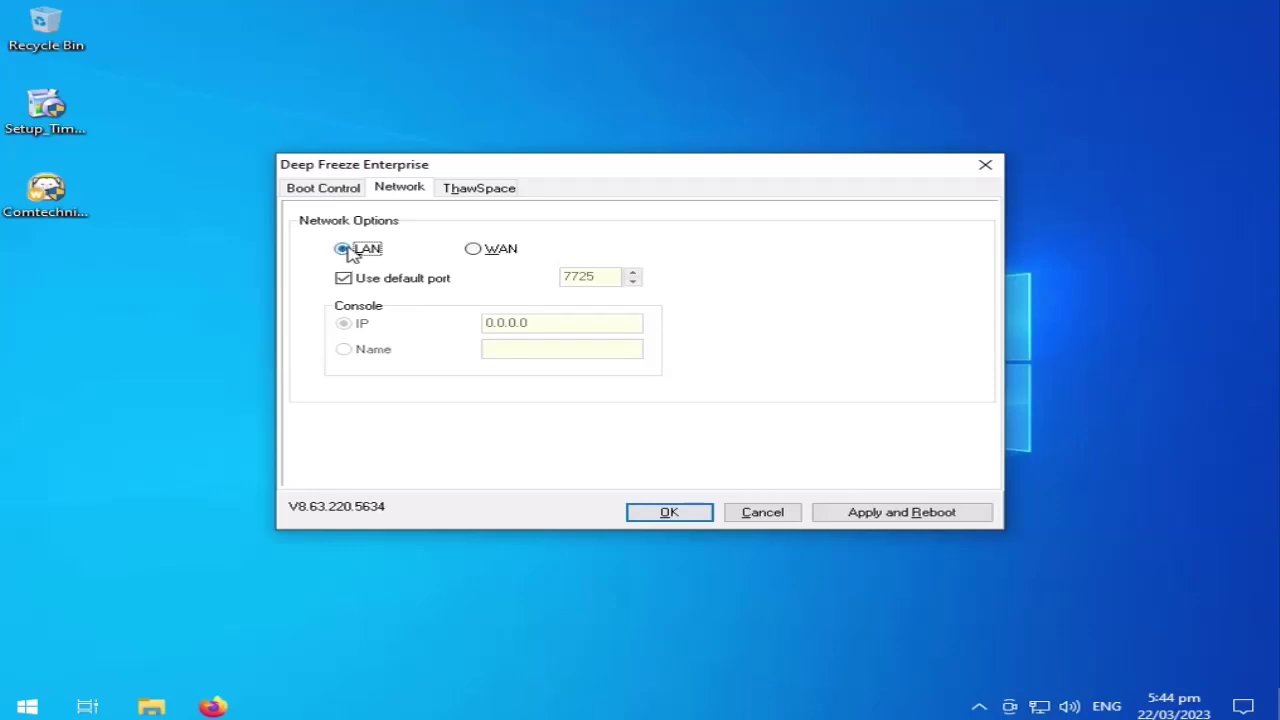
pyautogui.click(500, 192)
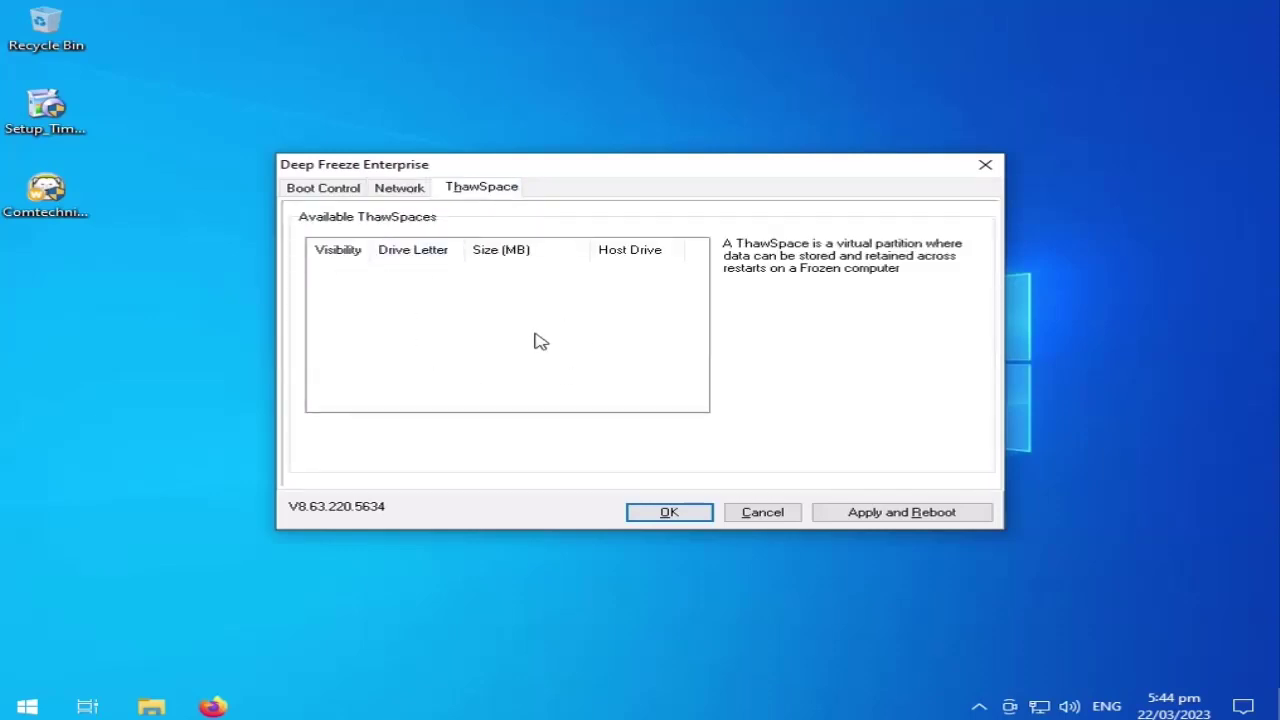
pyautogui.click(331, 193)
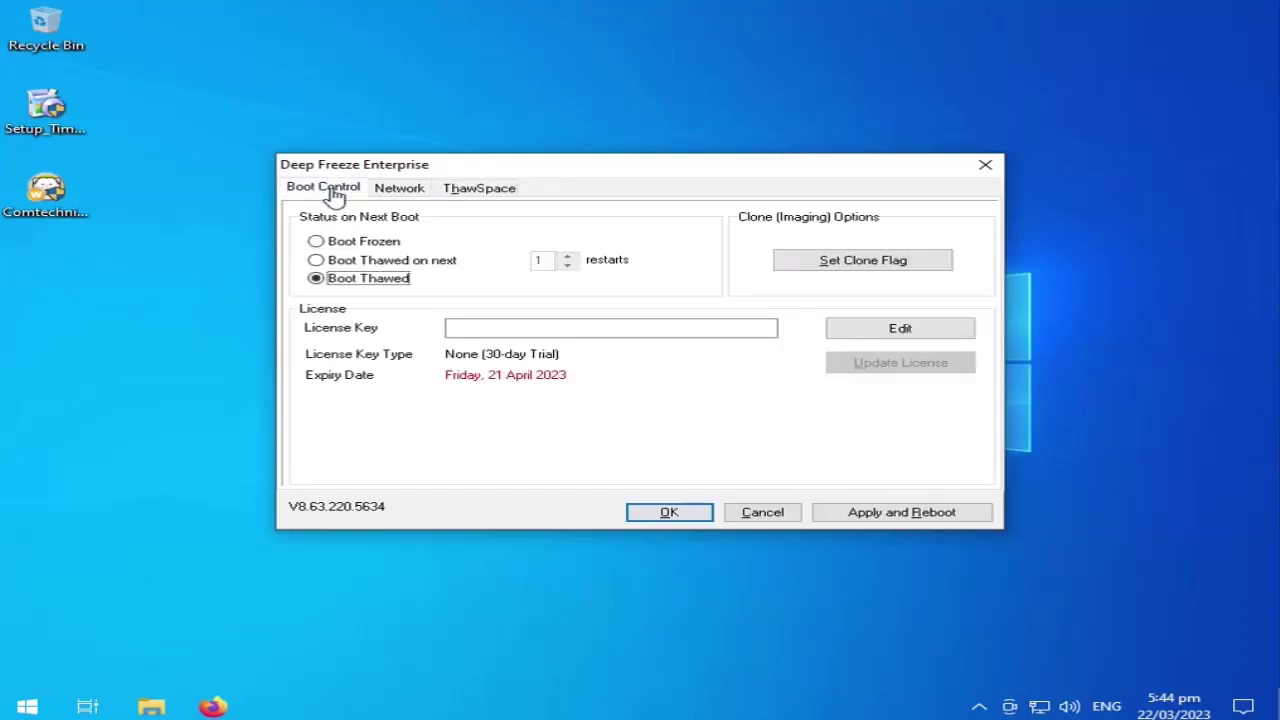
# Apply the Boot Thawed configuration and reboot the computer
pyautogui.click(903, 512)
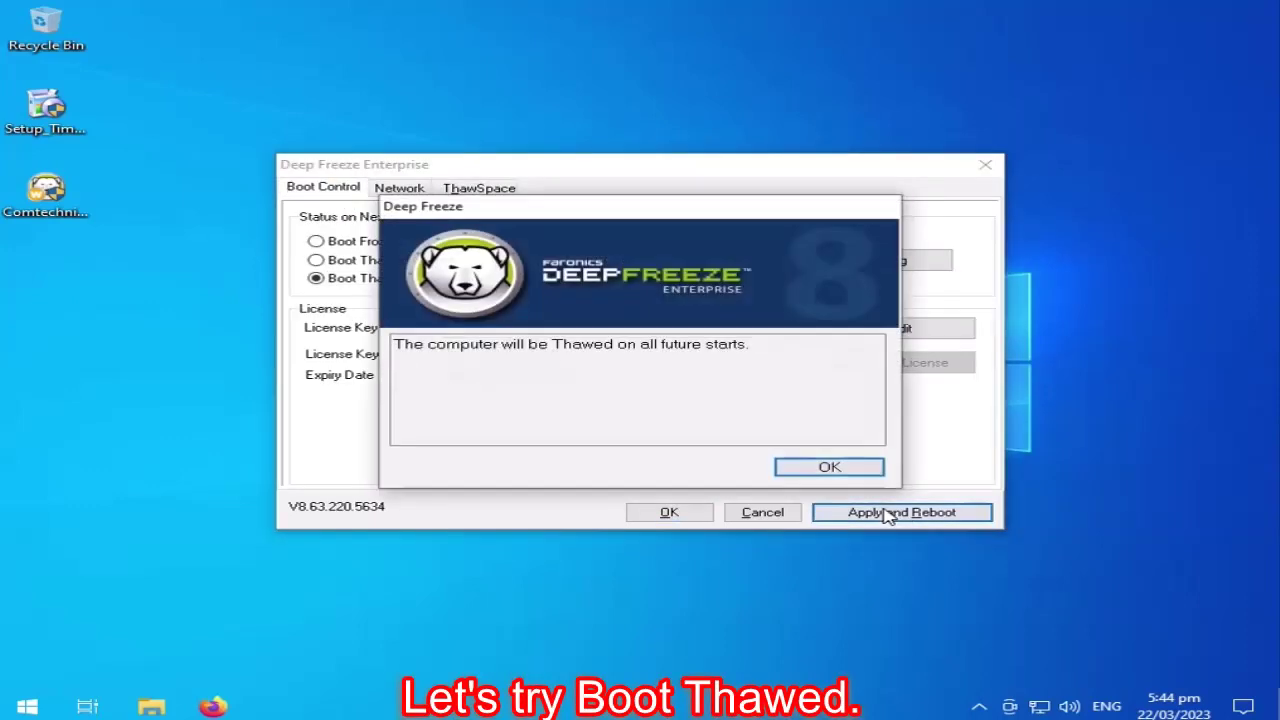
pyautogui.click(826, 466)
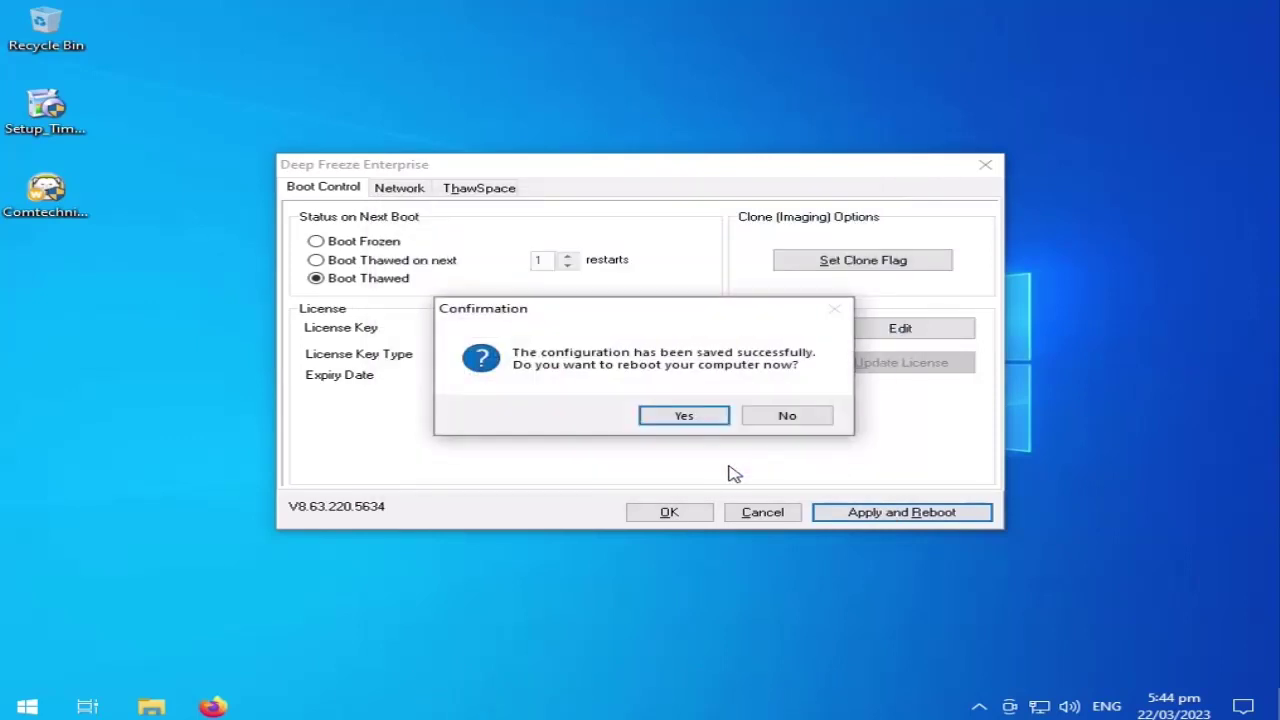
pyautogui.click(685, 418)
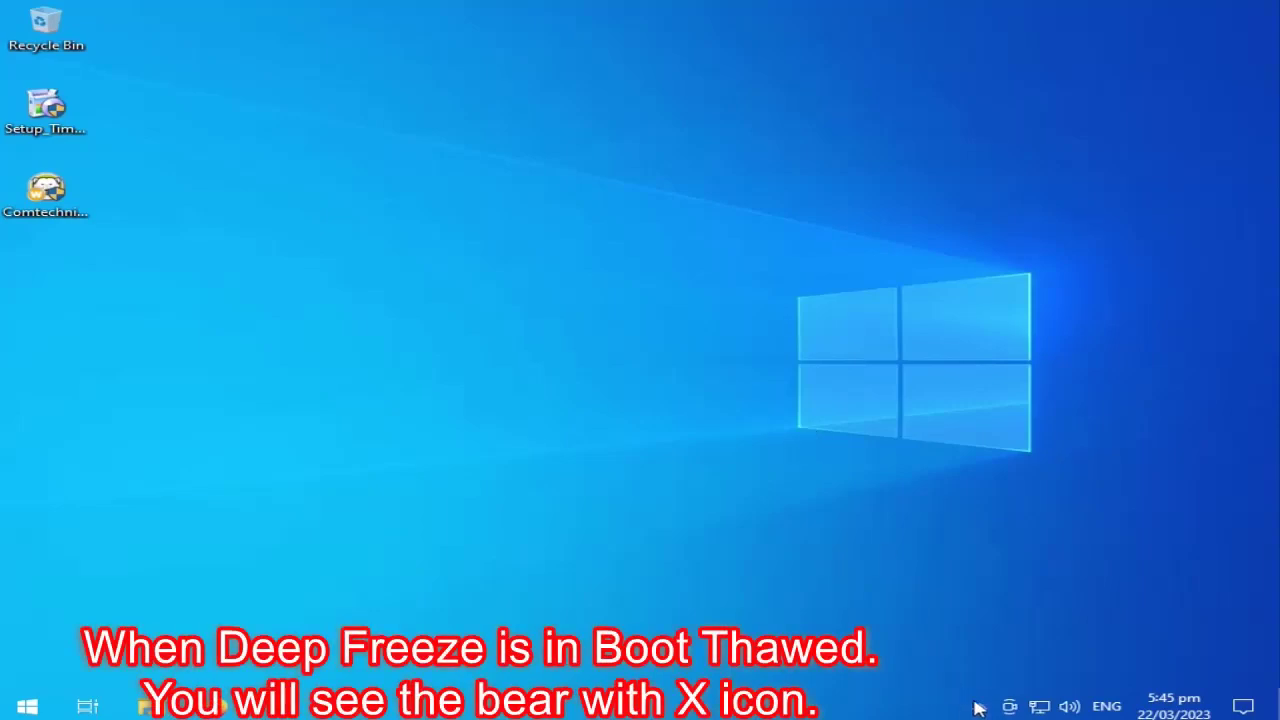
# Reopen the Deep Freeze settings with the access password, check the status on next boot, and close them
pyautogui.click(980, 706)
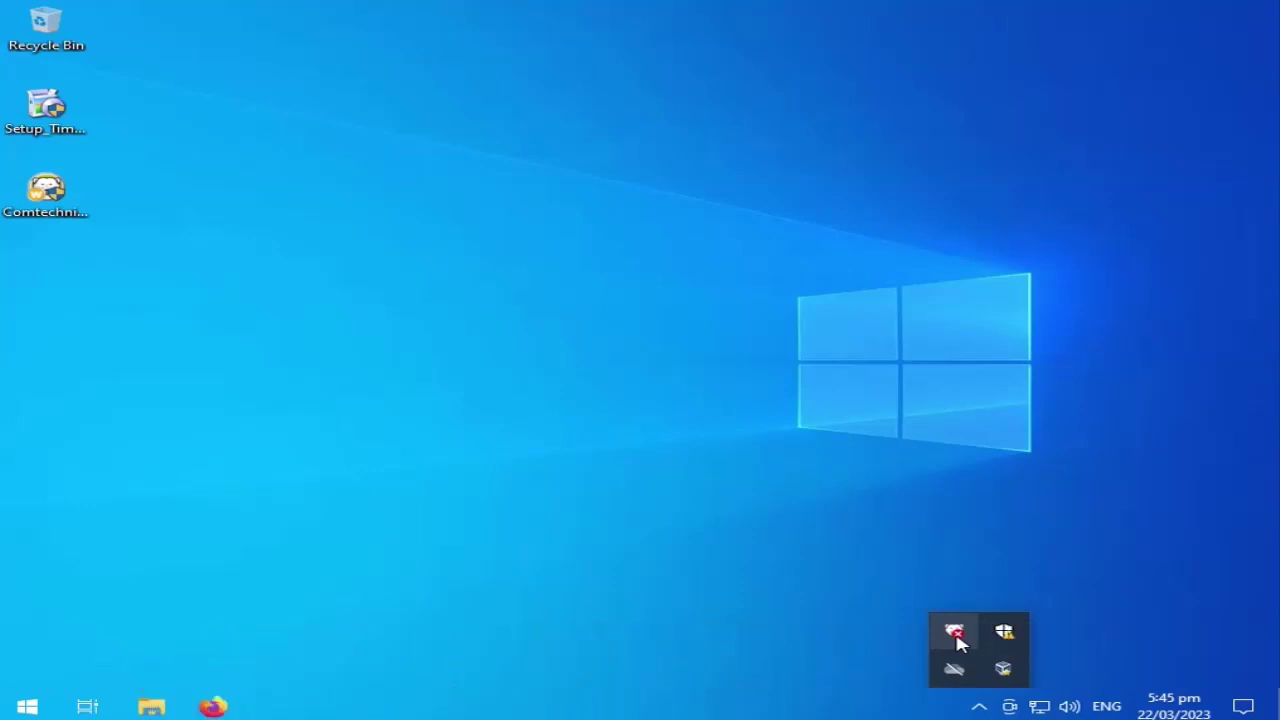
pyautogui.keyDown('shift'); pyautogui.doubleClick(957, 641); pyautogui.keyUp('shift')
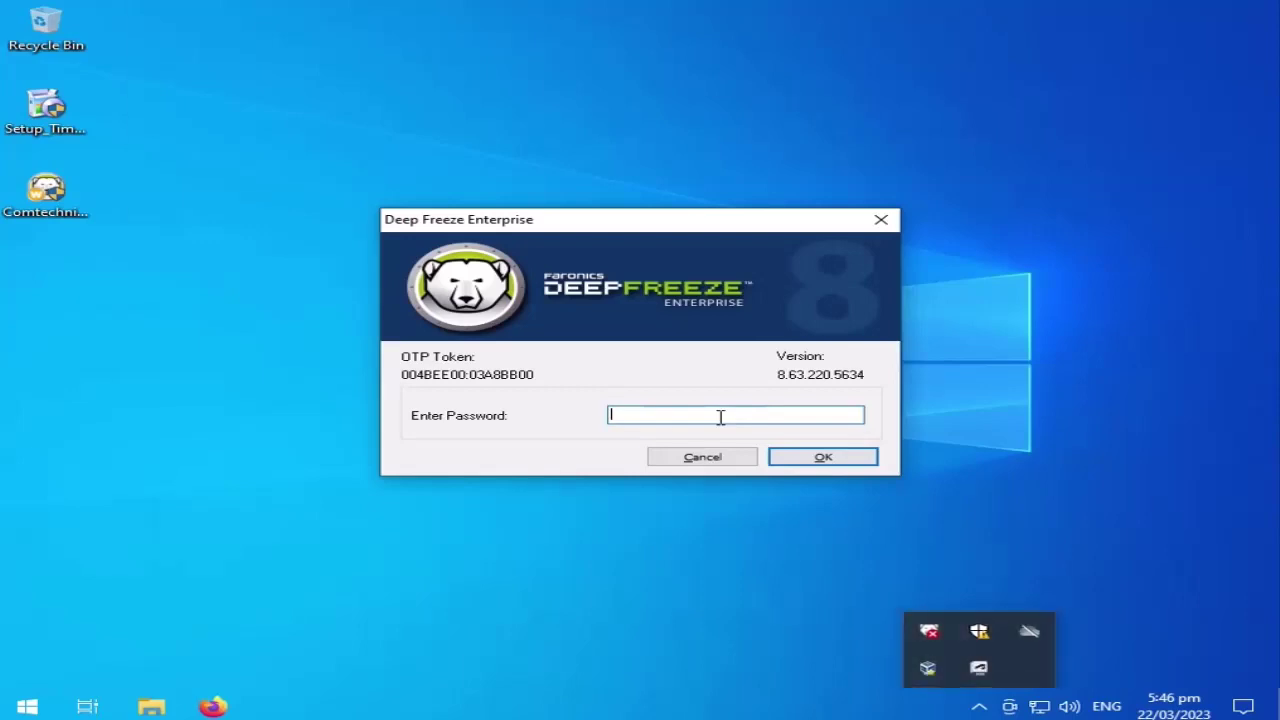
pyautogui.write('x')
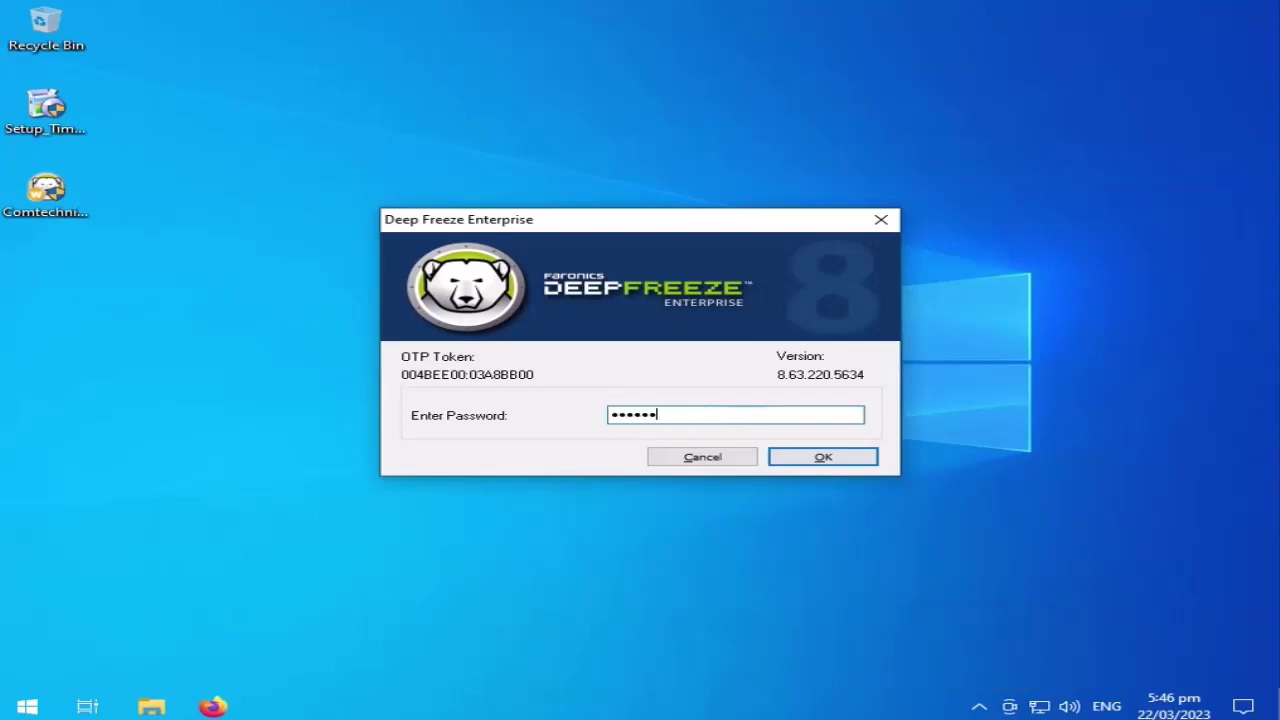
pyautogui.press('Return')
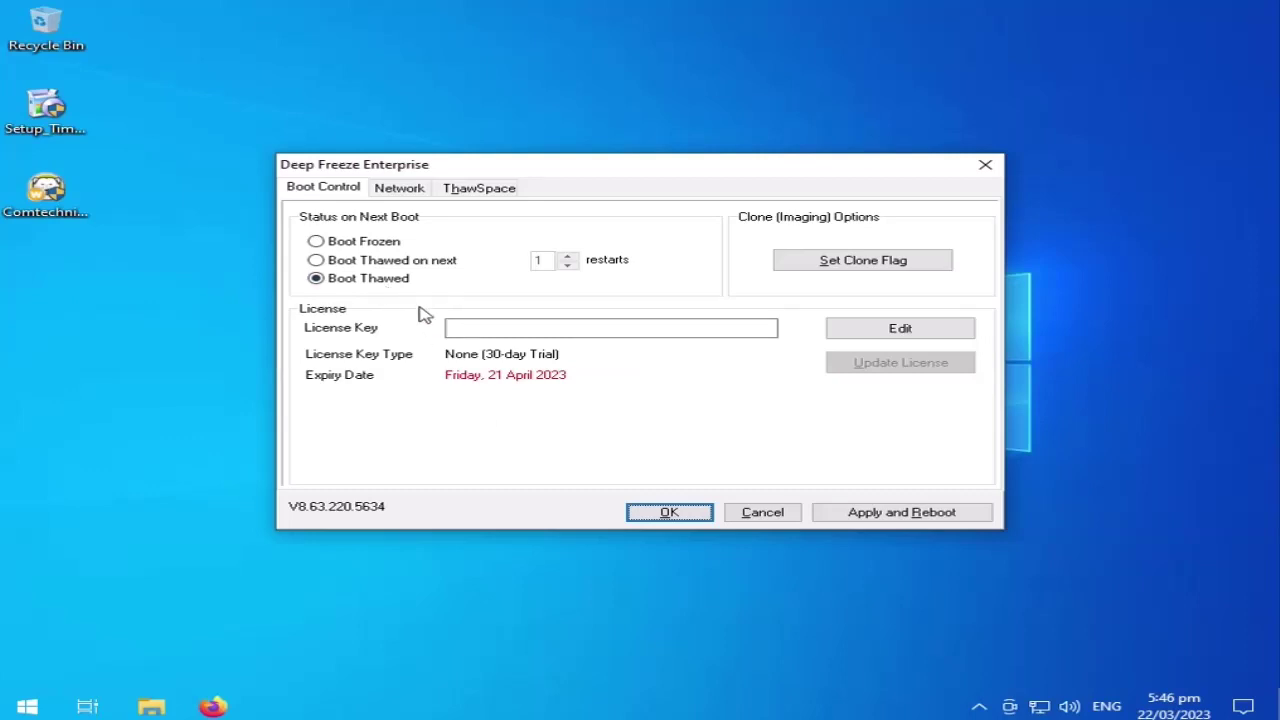
pyautogui.click(705, 518)
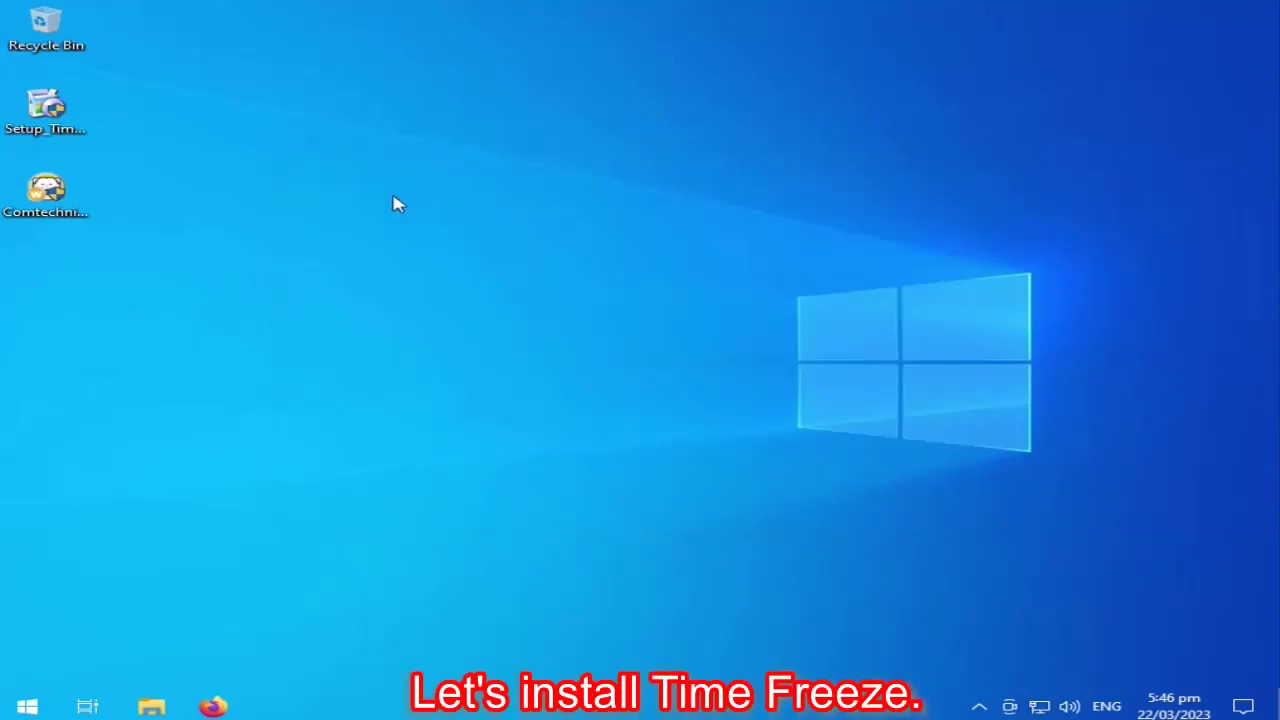
# Run the Setup_Timefreeze(2017) installer on the desktop as administrator
pyautogui.click(56, 122)
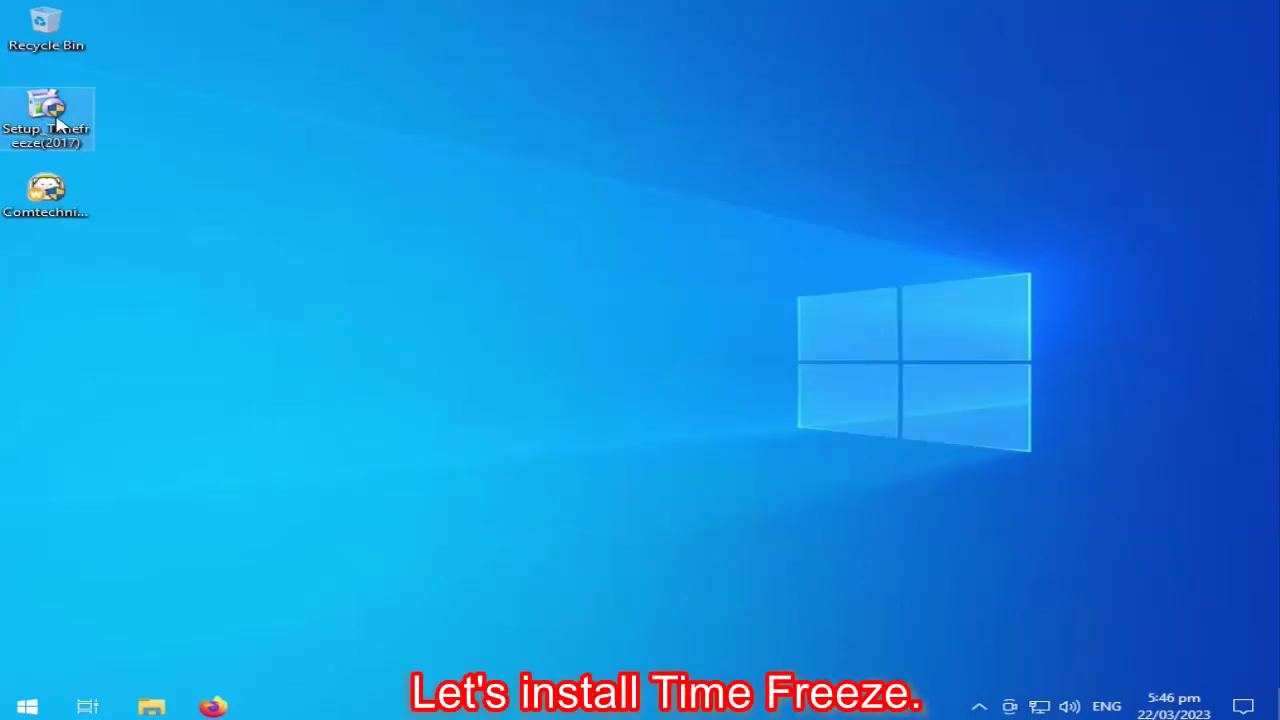
pyautogui.rightClick(56, 122)
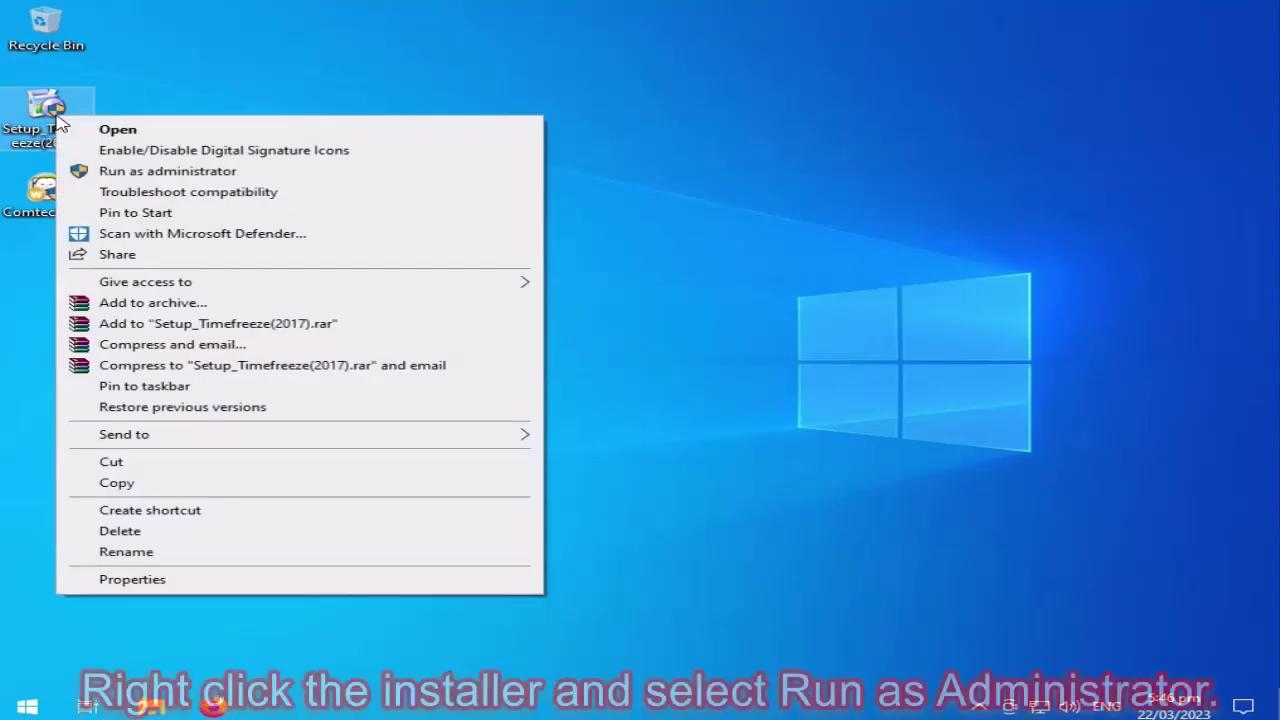
pyautogui.click(224, 176)
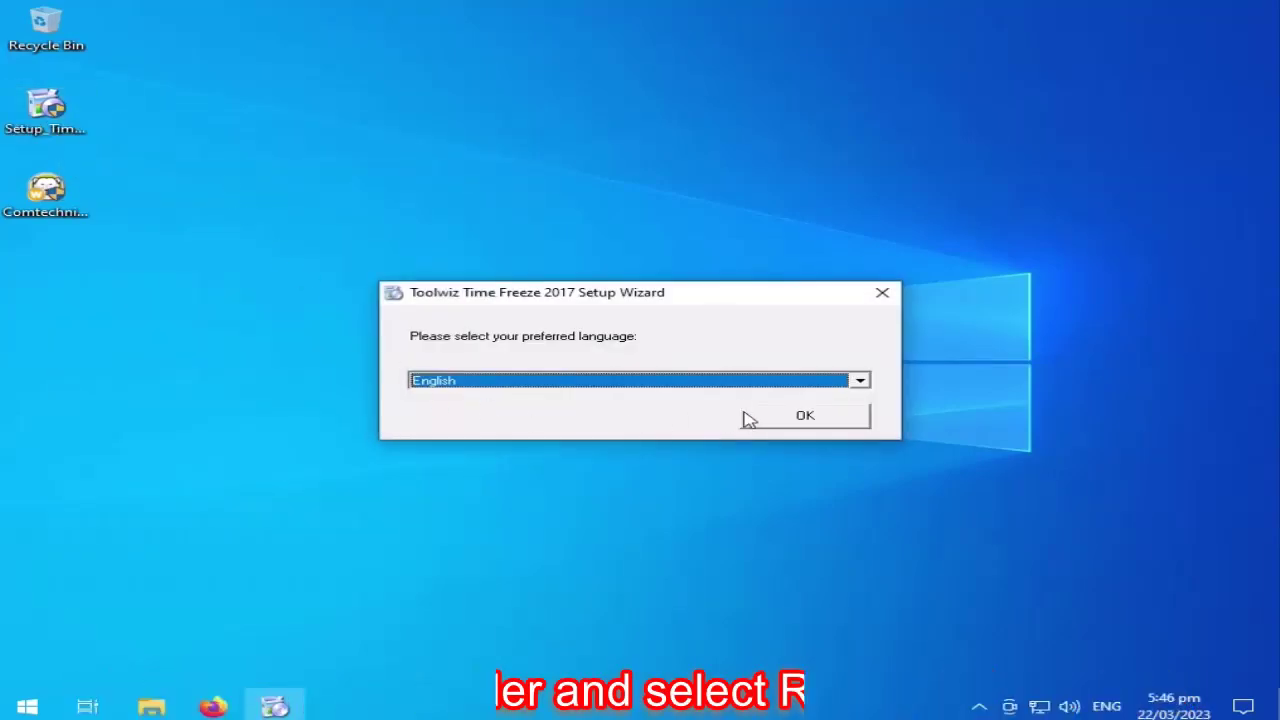
# Proceed through the Time Freeze setup in English, accepting the license agreement and keeping the default installation directory
pyautogui.click(824, 418)
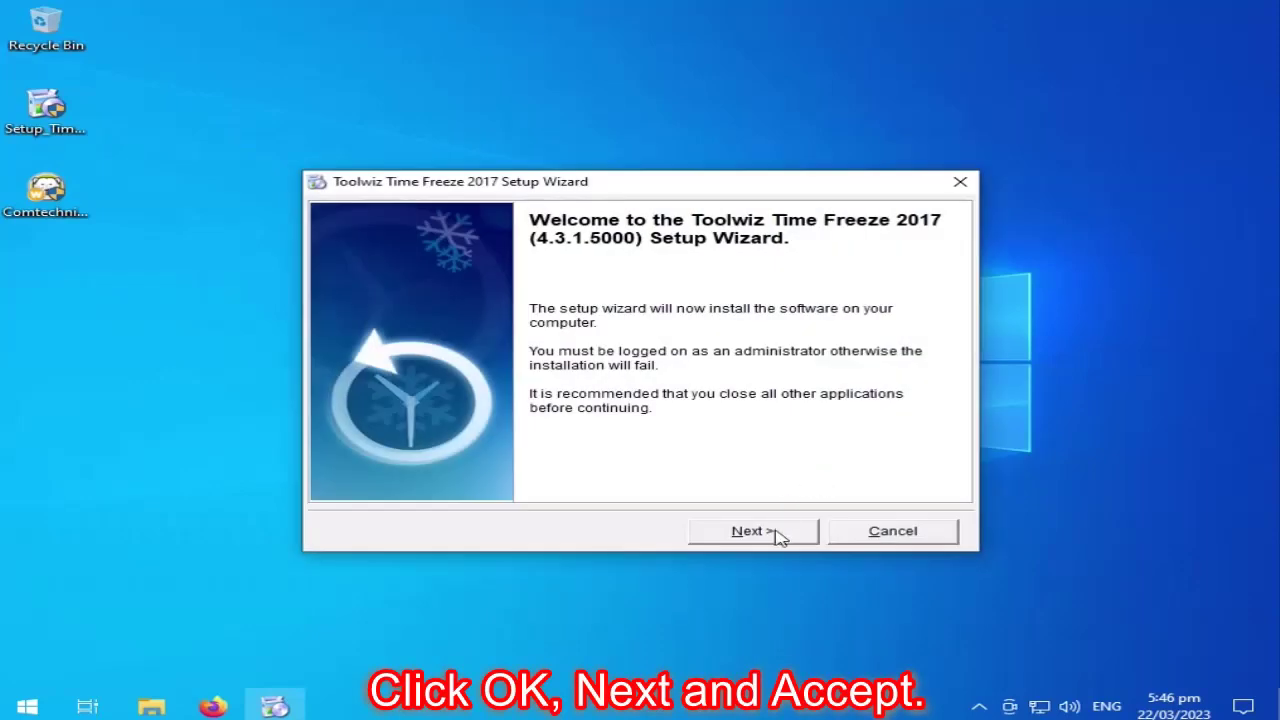
pyautogui.click(778, 538)
pyautogui.click(774, 538)
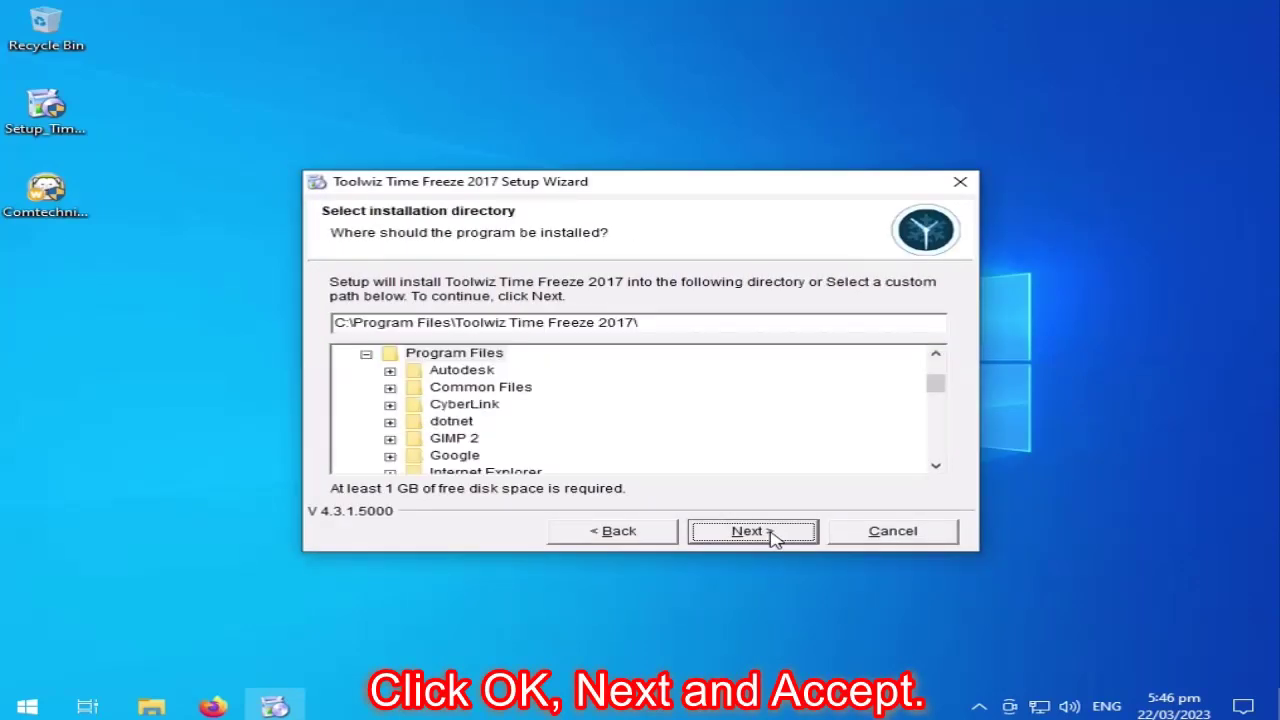
pyautogui.click(774, 536)
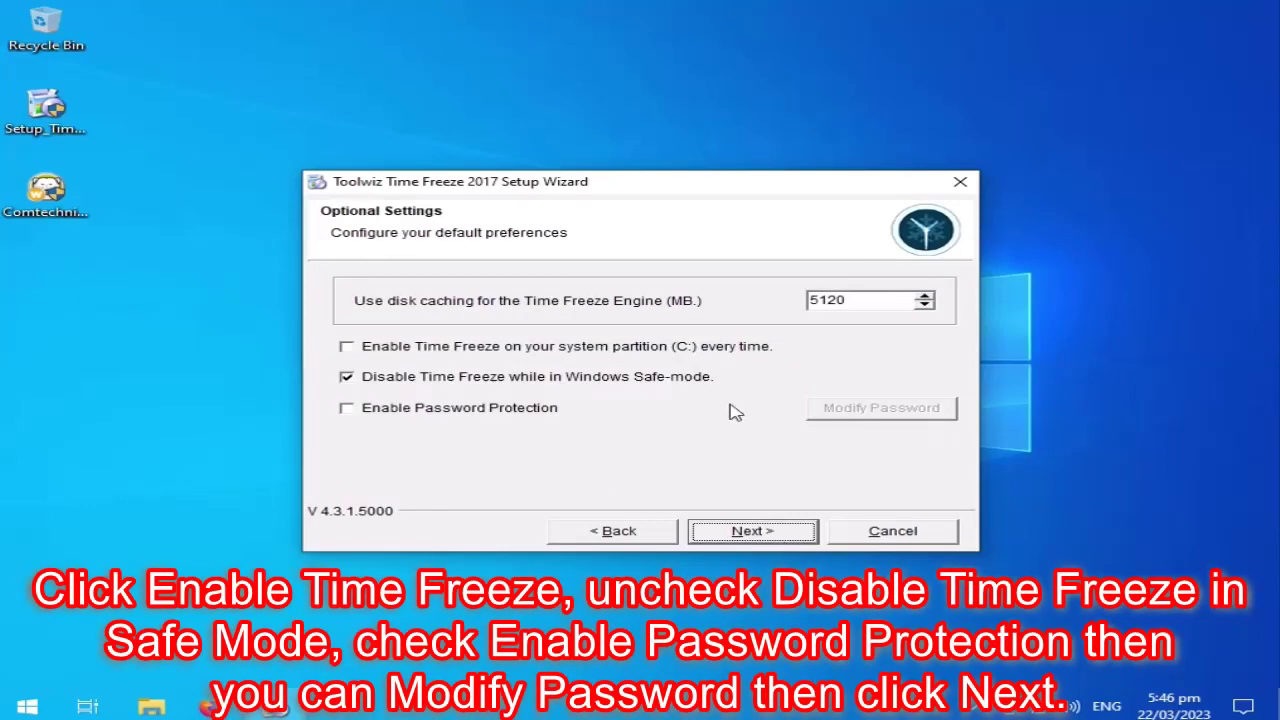
# Enable Time Freeze on the system partition (C:) every time and turn off disabling it in Windows Safe-mode
pyautogui.click(350, 350)
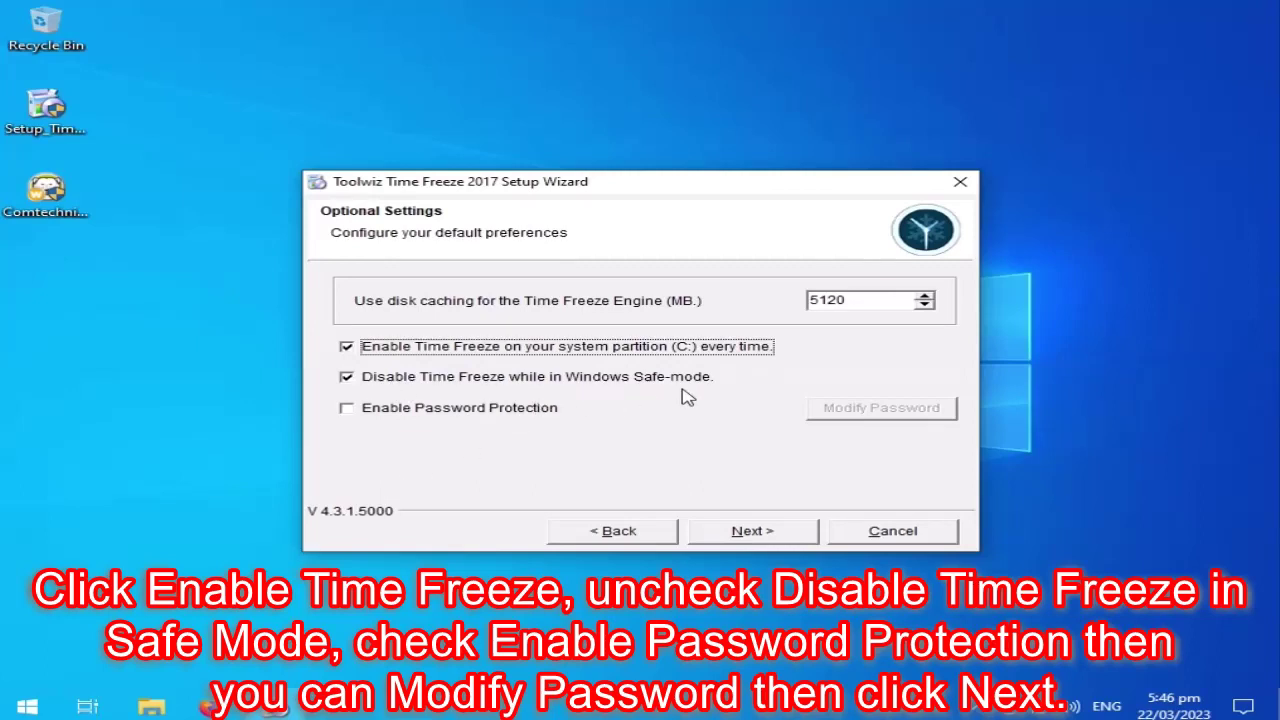
pyautogui.click(347, 378)
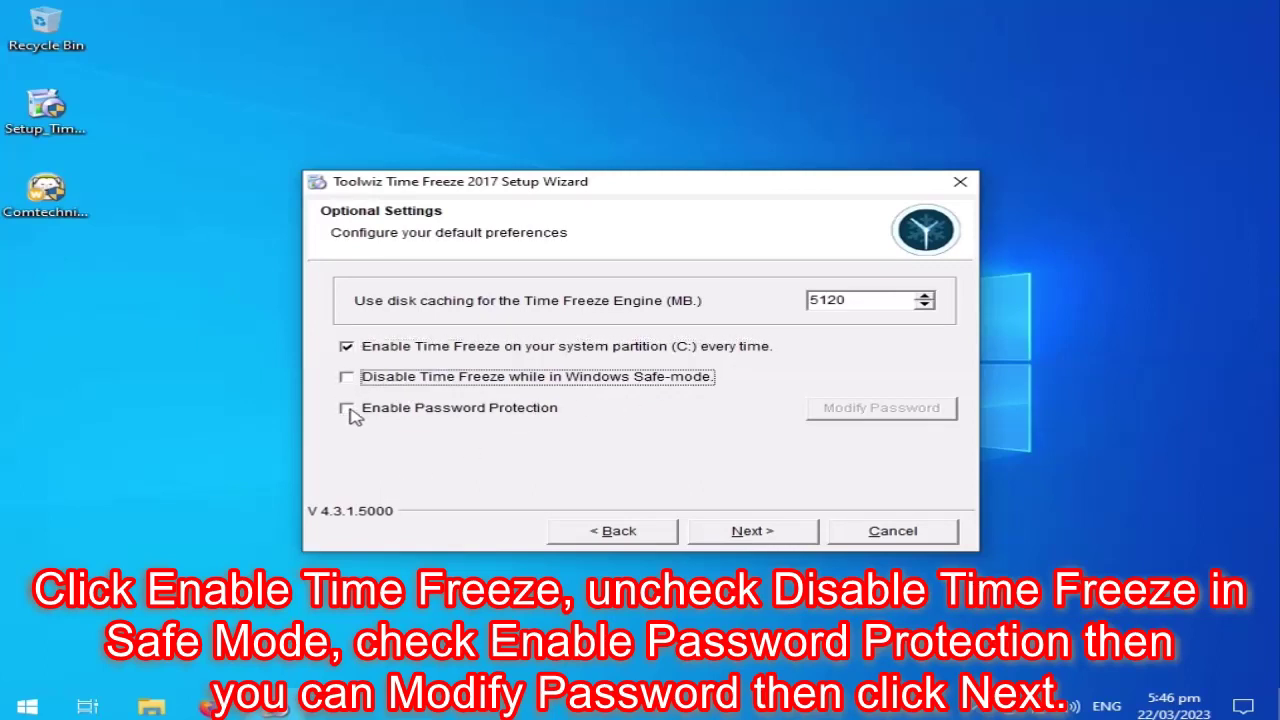
# Enable password protection in the Time Freeze setup, enter and confirm the new password, and briefly display it before accepting
pyautogui.click(347, 409)
pyautogui.click(858, 412)
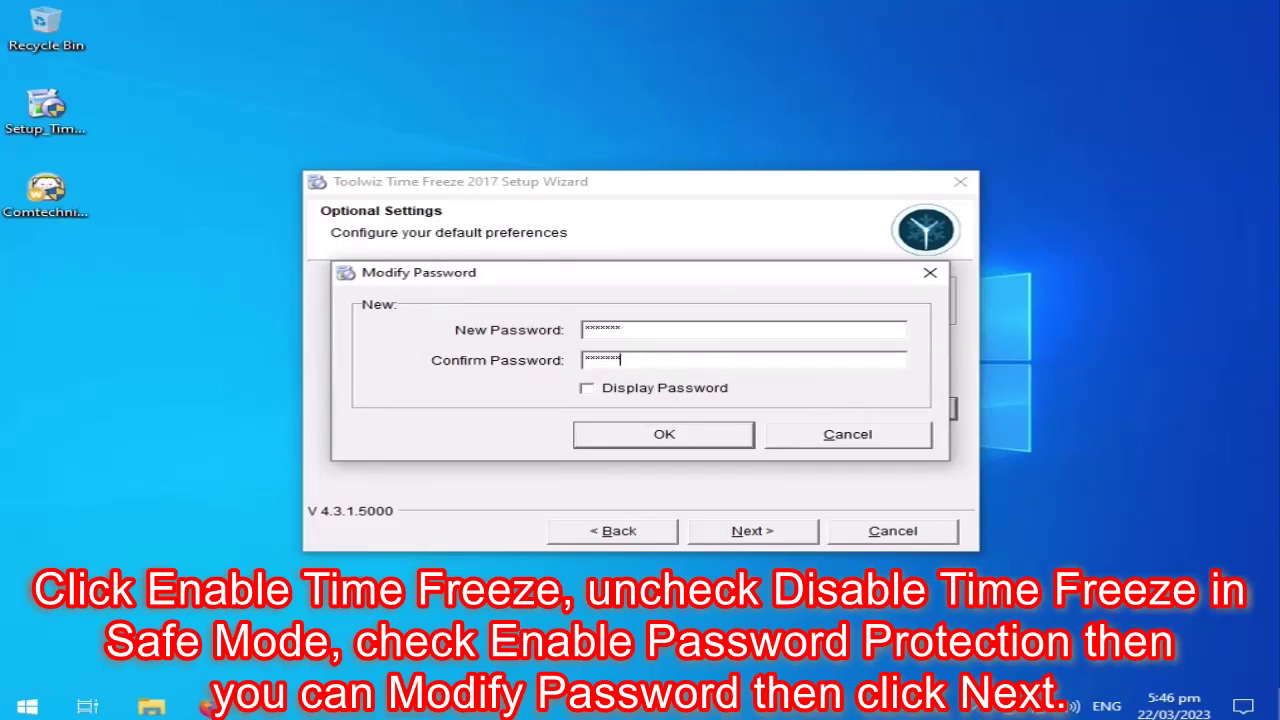
pyautogui.click(630, 389)
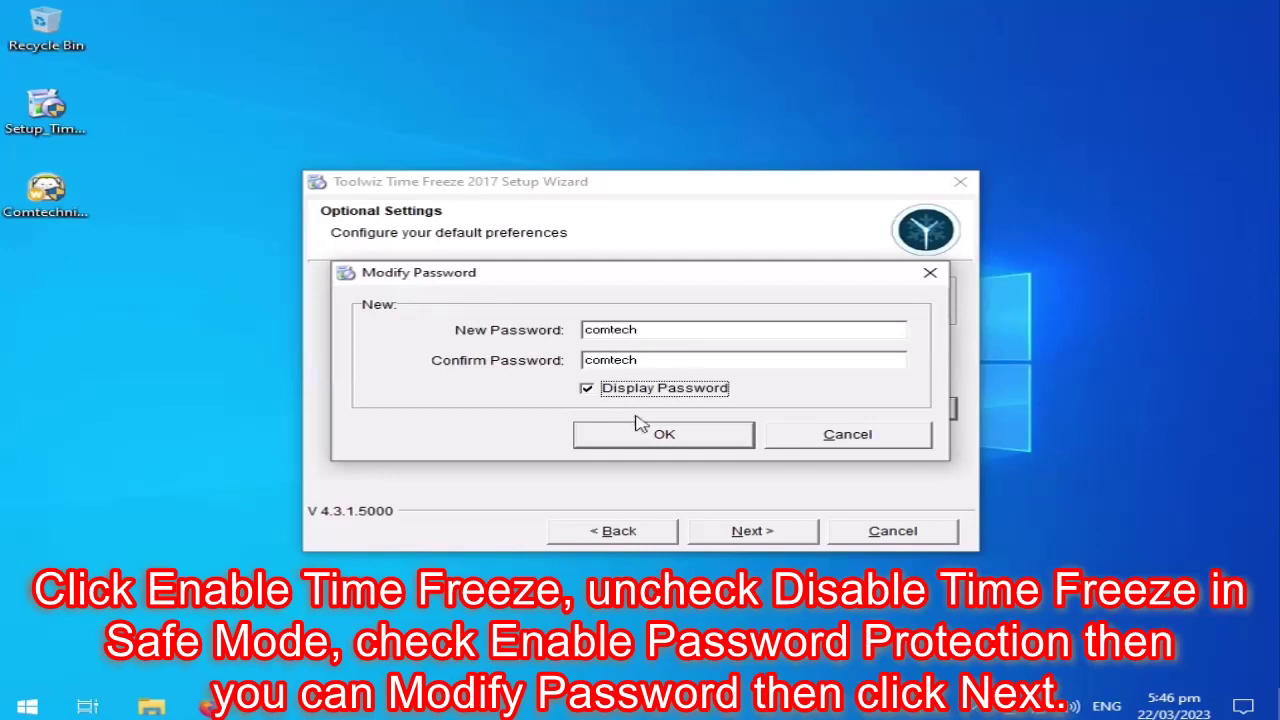
pyautogui.click(665, 390)
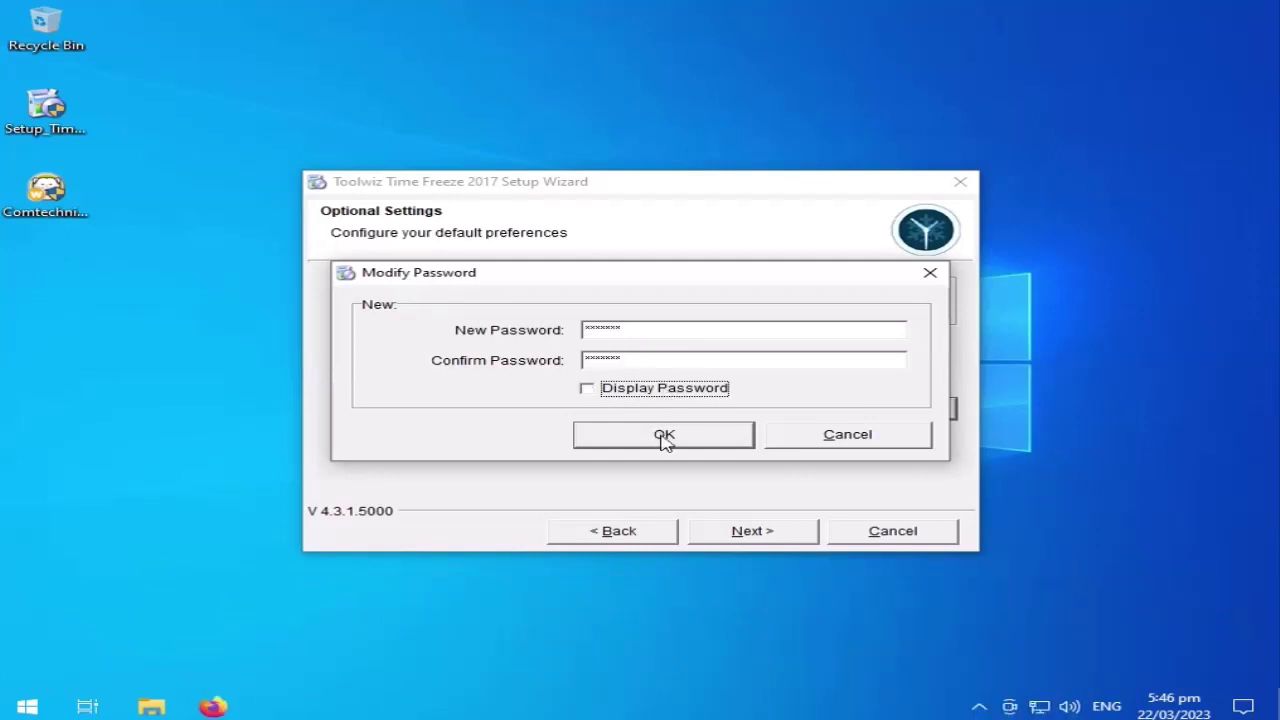
pyautogui.click(665, 437)
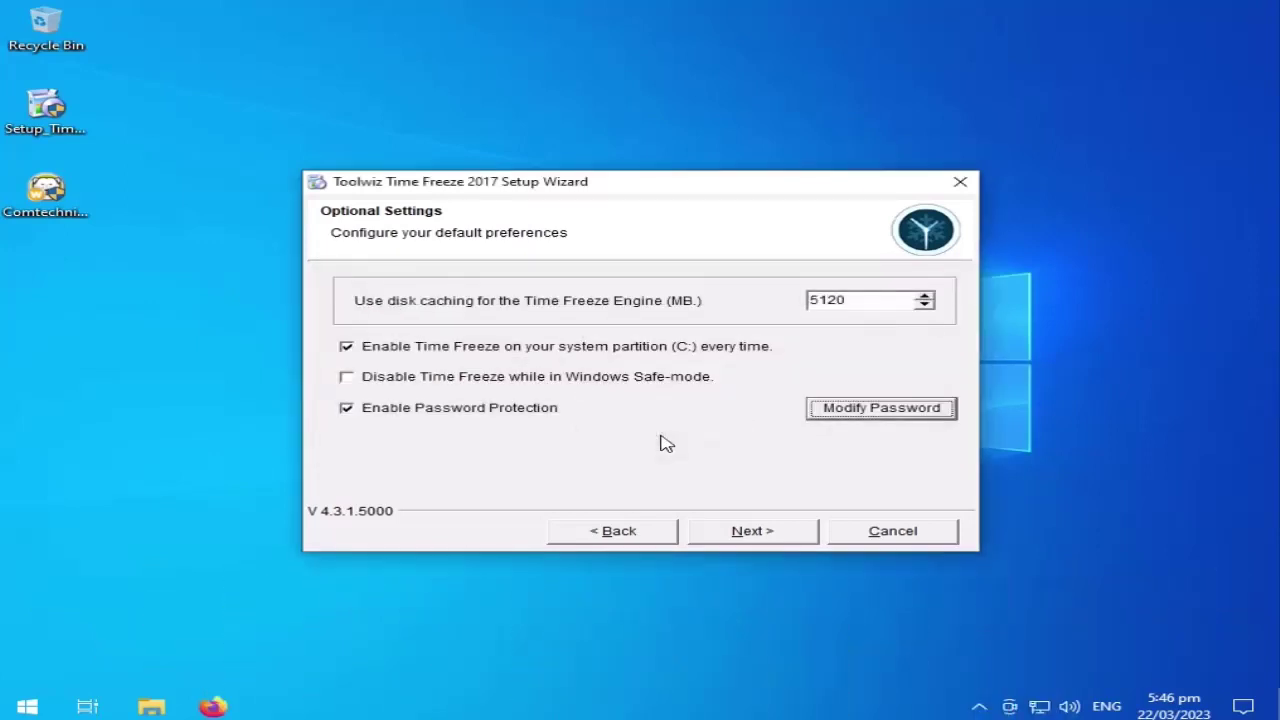
# Proceed with the Time Freeze installation using the chosen settings, close the browser window that opens, and finish the setup wizard
pyautogui.click(757, 538)
pyautogui.click(757, 536)
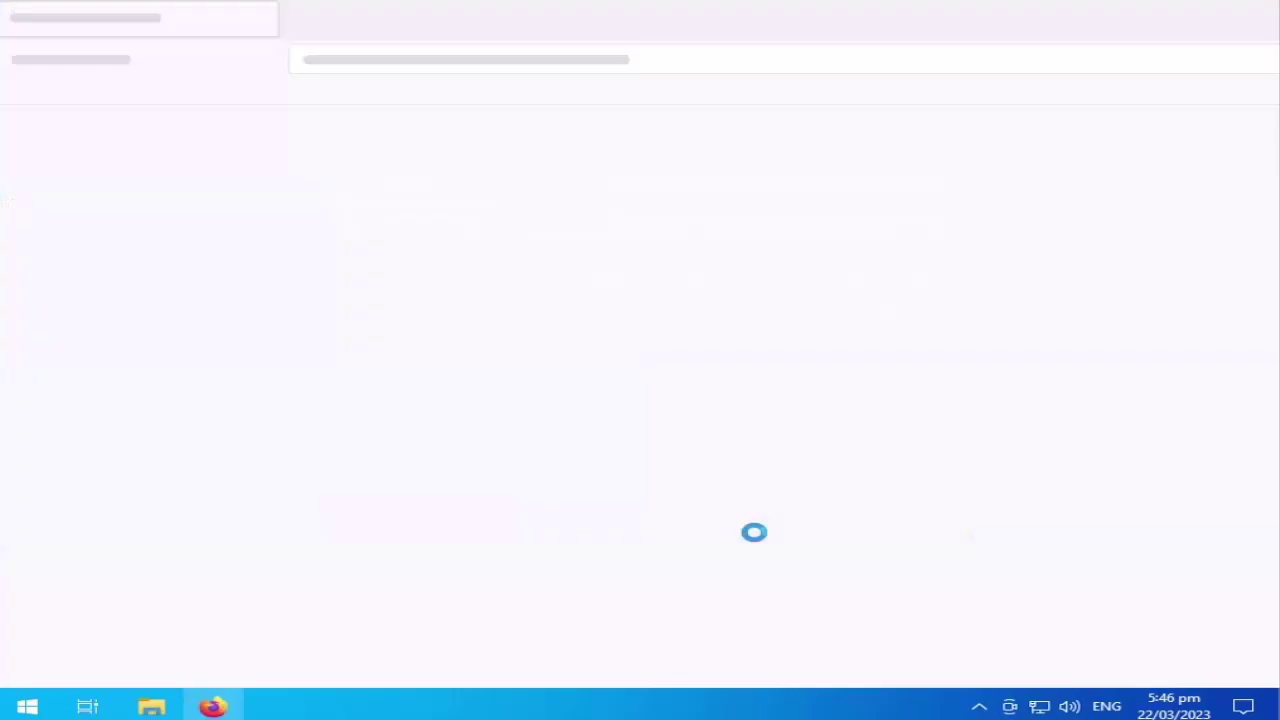
pyautogui.click(1255, 20)
pyautogui.click(886, 536)
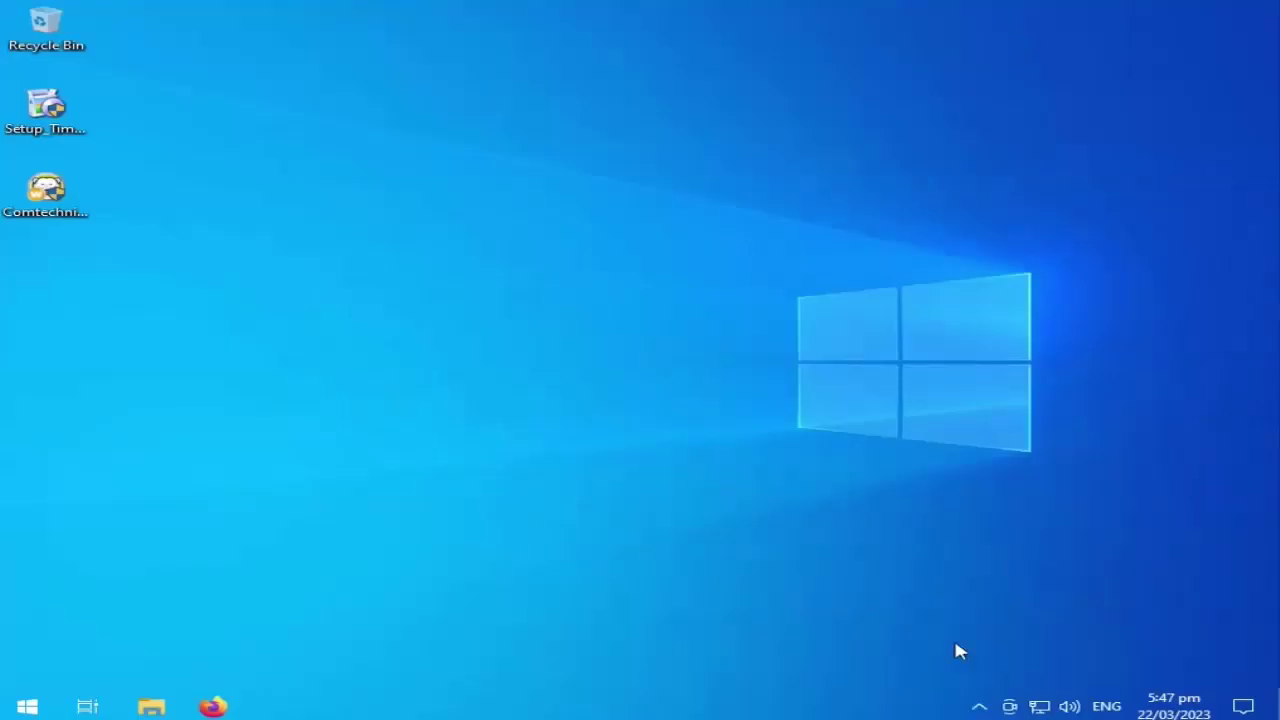
# Open Time Freeze with the access password and stop the protection, accepting the immediate computer restart
pyautogui.click(979, 706)
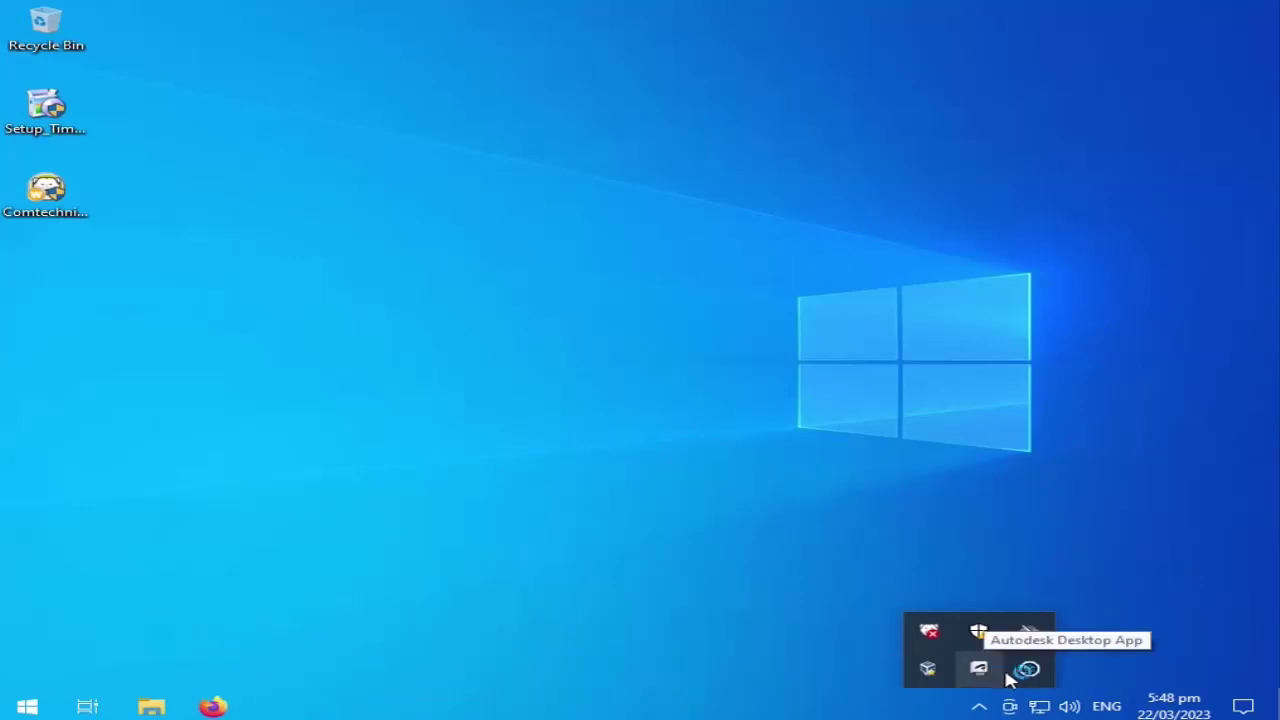
pyautogui.doubleClick(1033, 672)
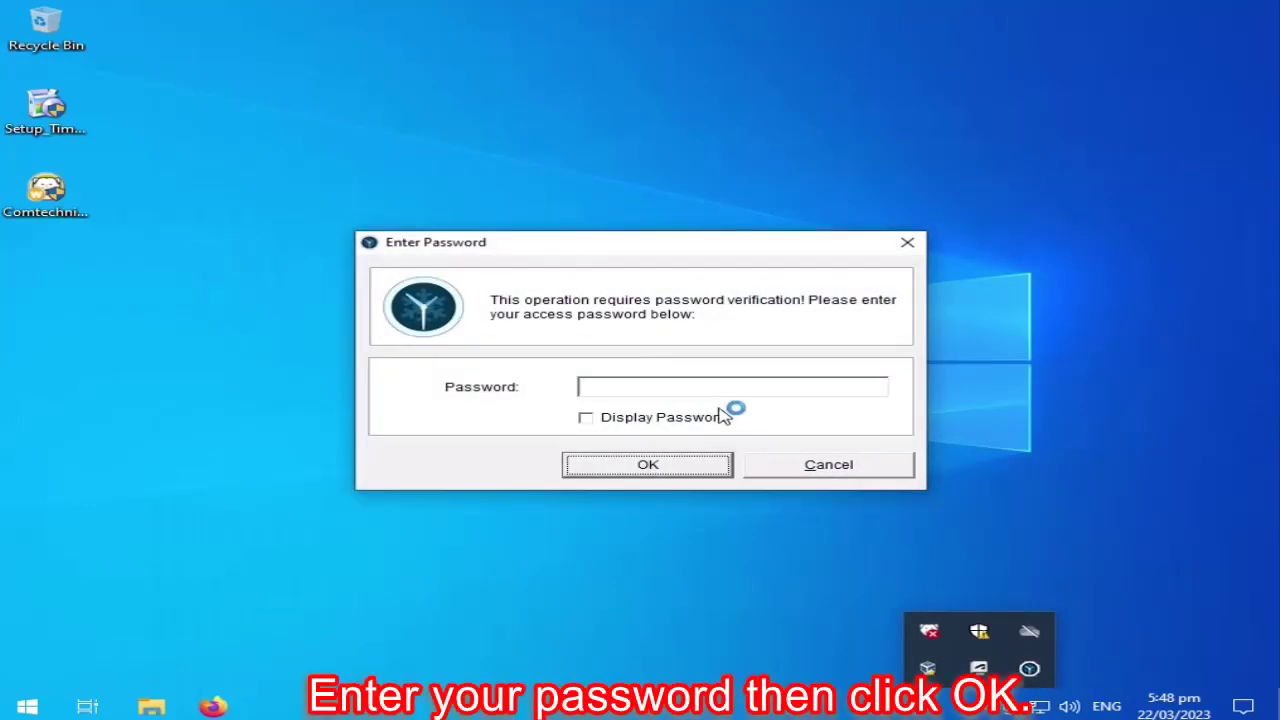
pyautogui.write('***')
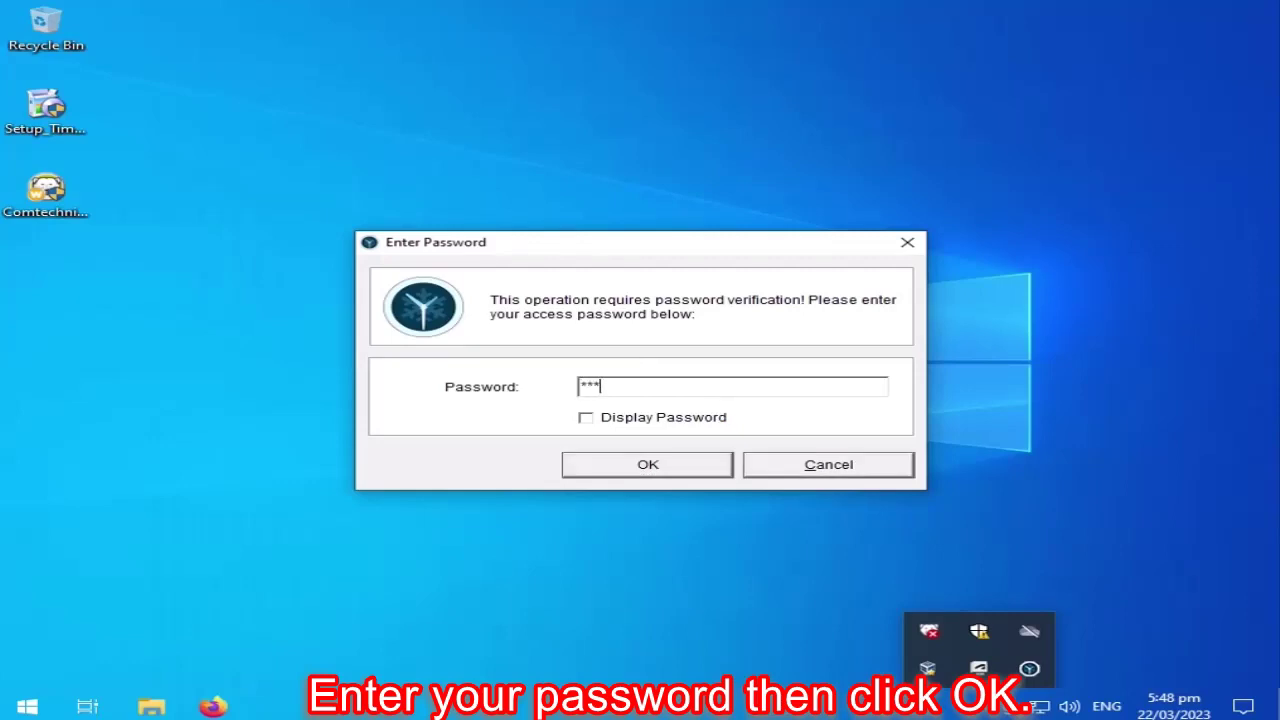
pyautogui.write('**')
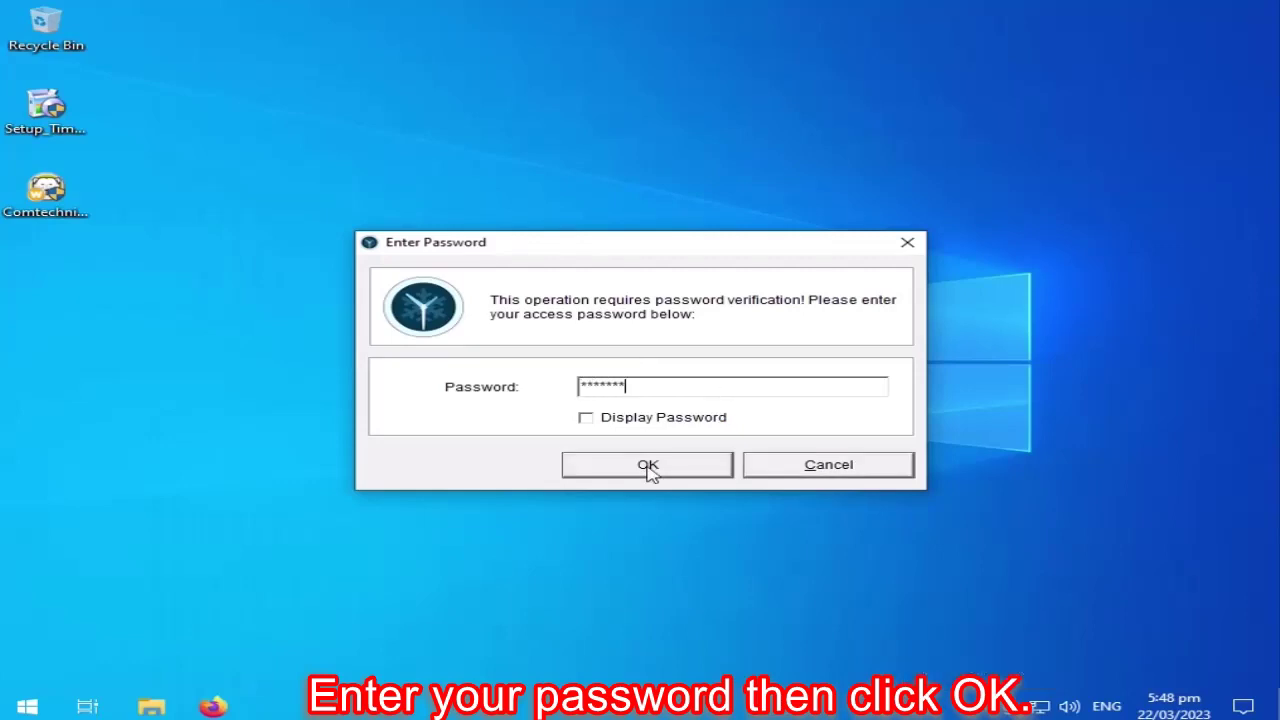
pyautogui.click(648, 466)
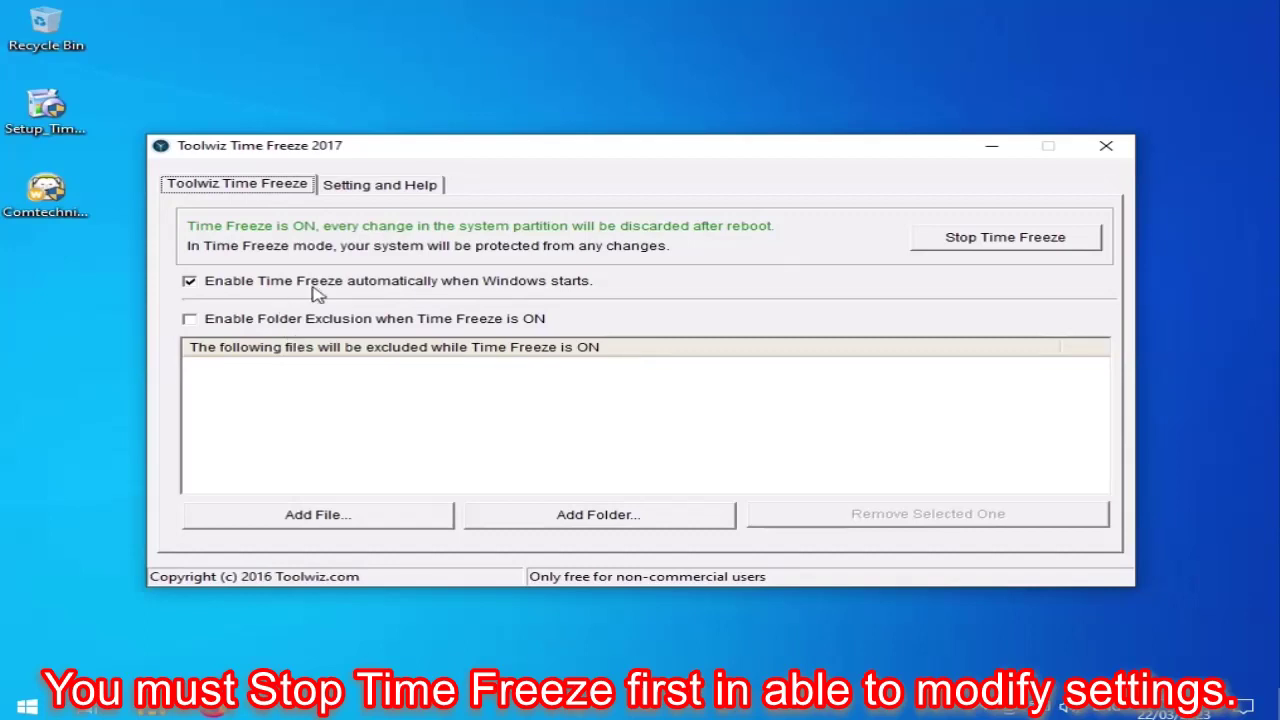
pyautogui.click(1005, 238)
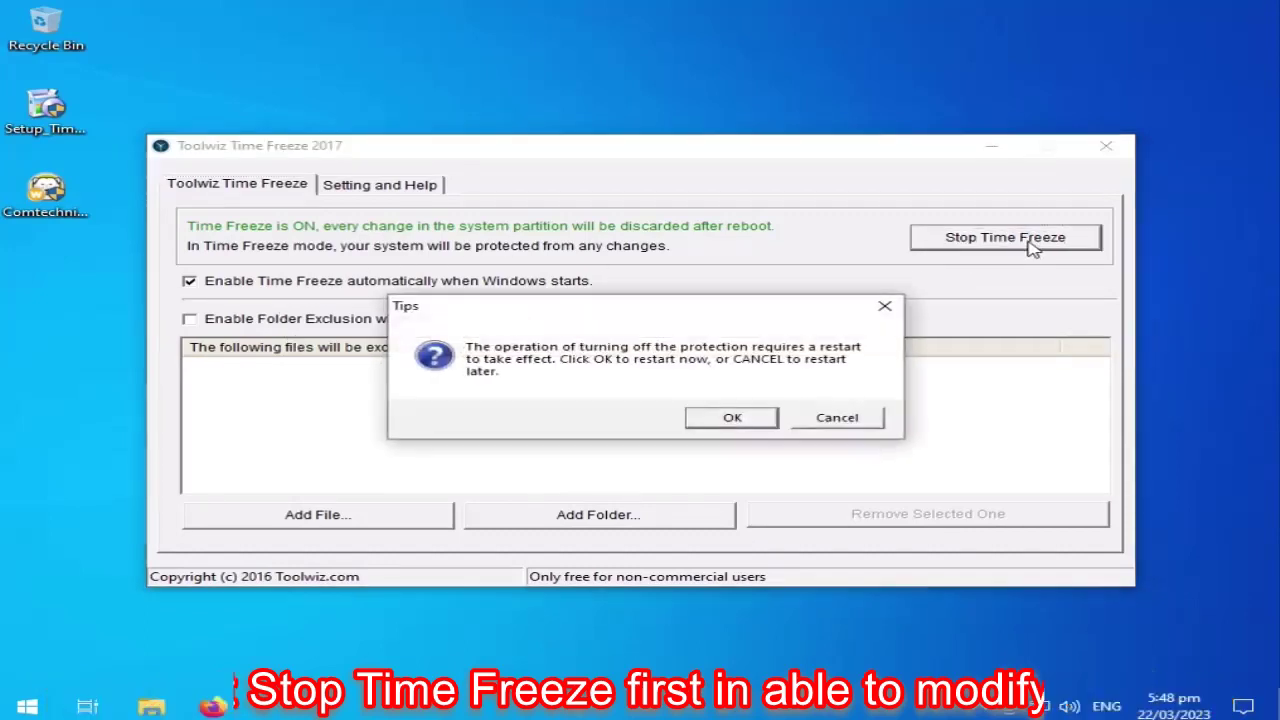
pyautogui.click(734, 418)
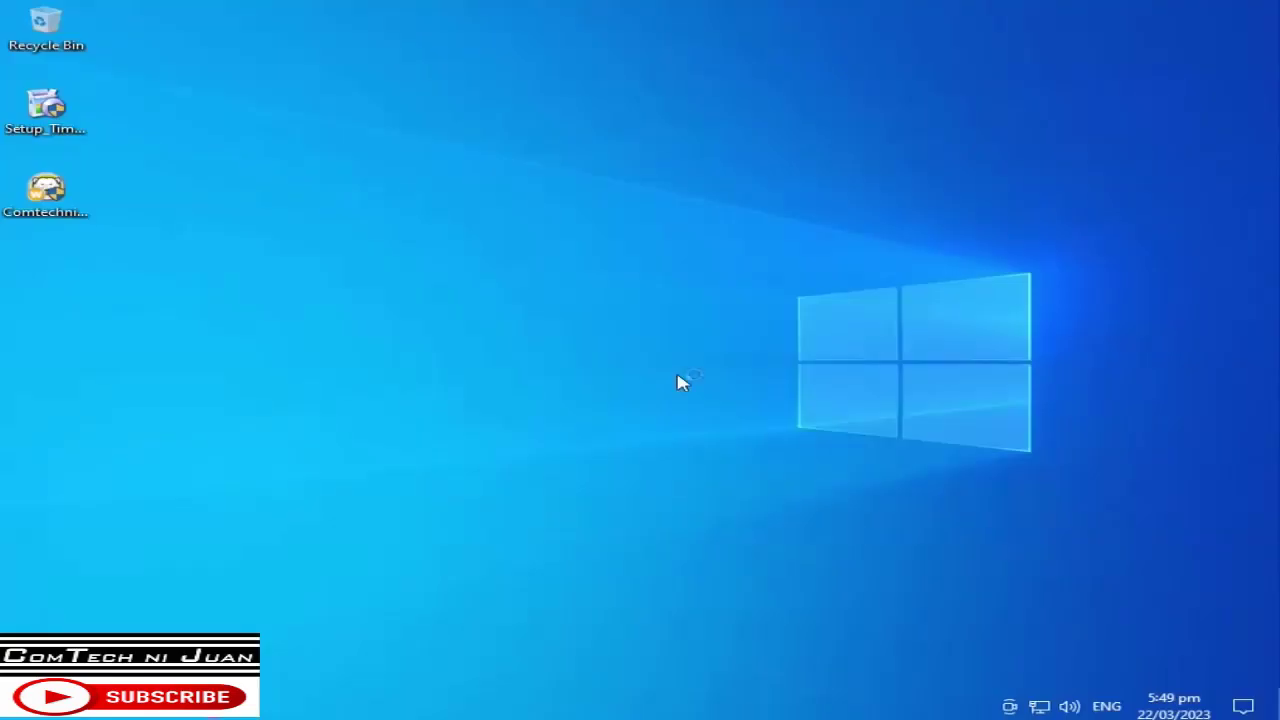
# Reopen Time Freeze after the restart, closing the unrelated Autodesk window and entering the access password
pyautogui.click(979, 706)
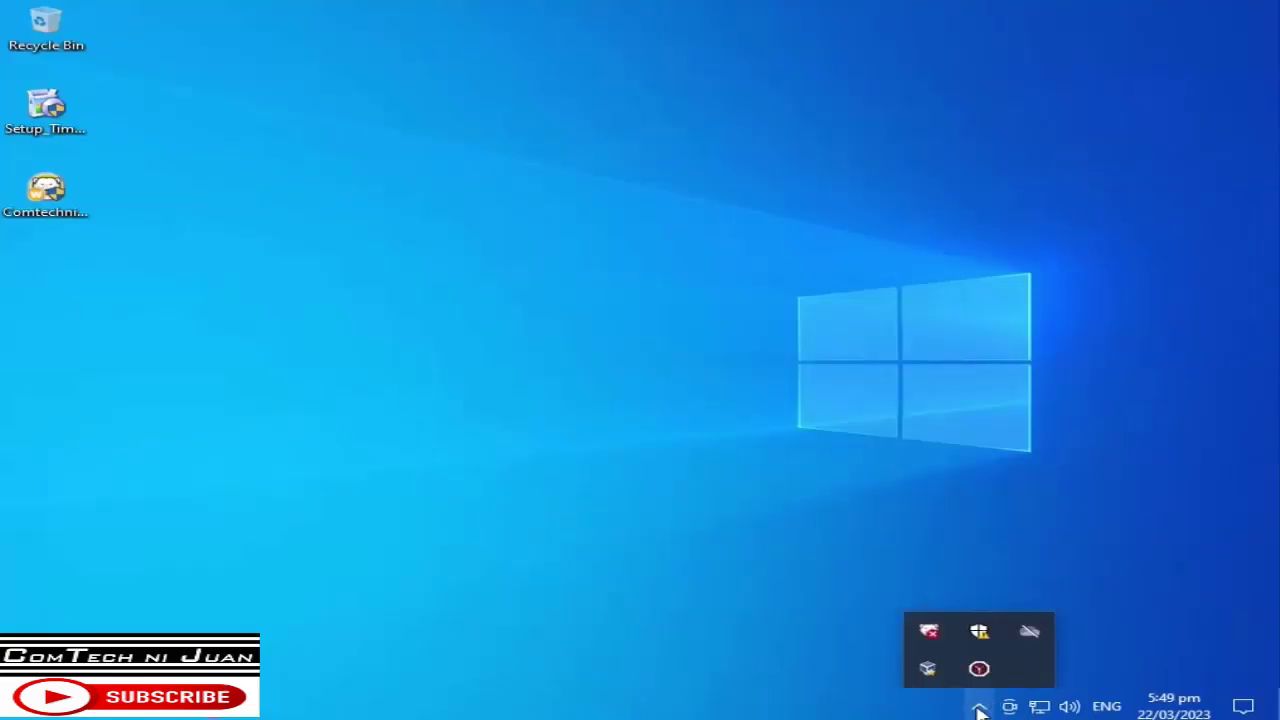
pyautogui.click(979, 669)
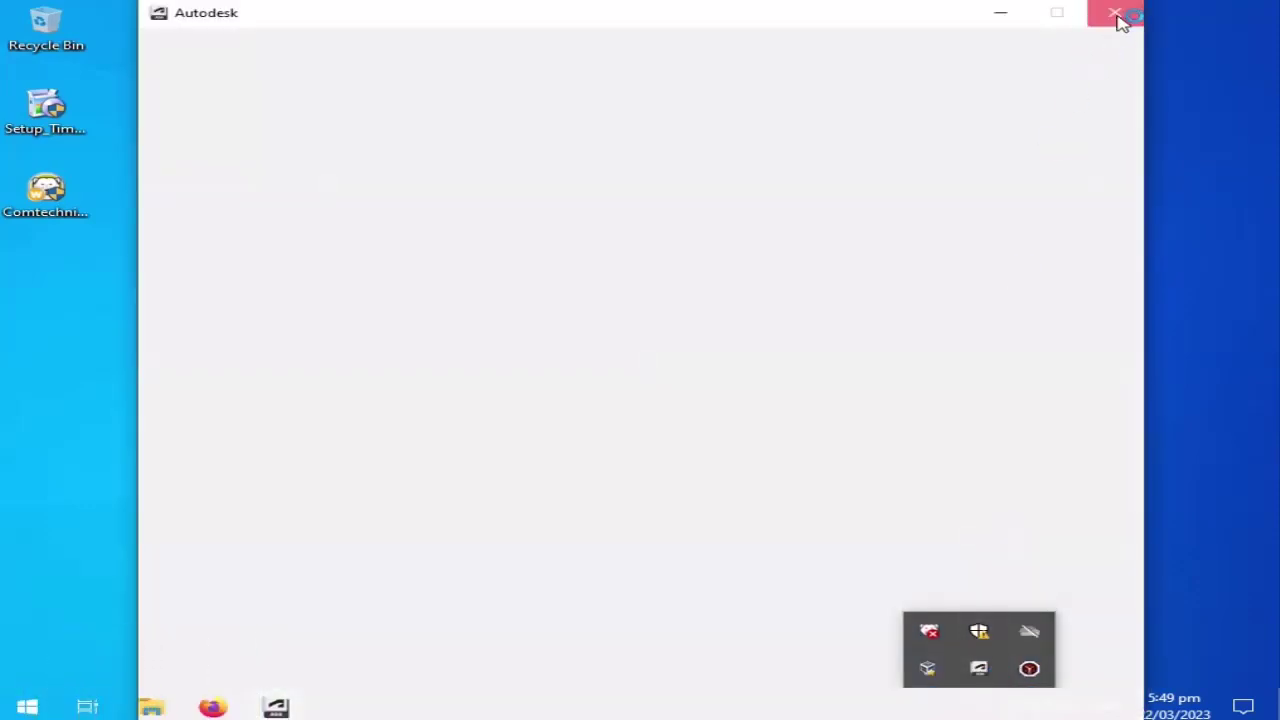
pyautogui.click(1116, 16)
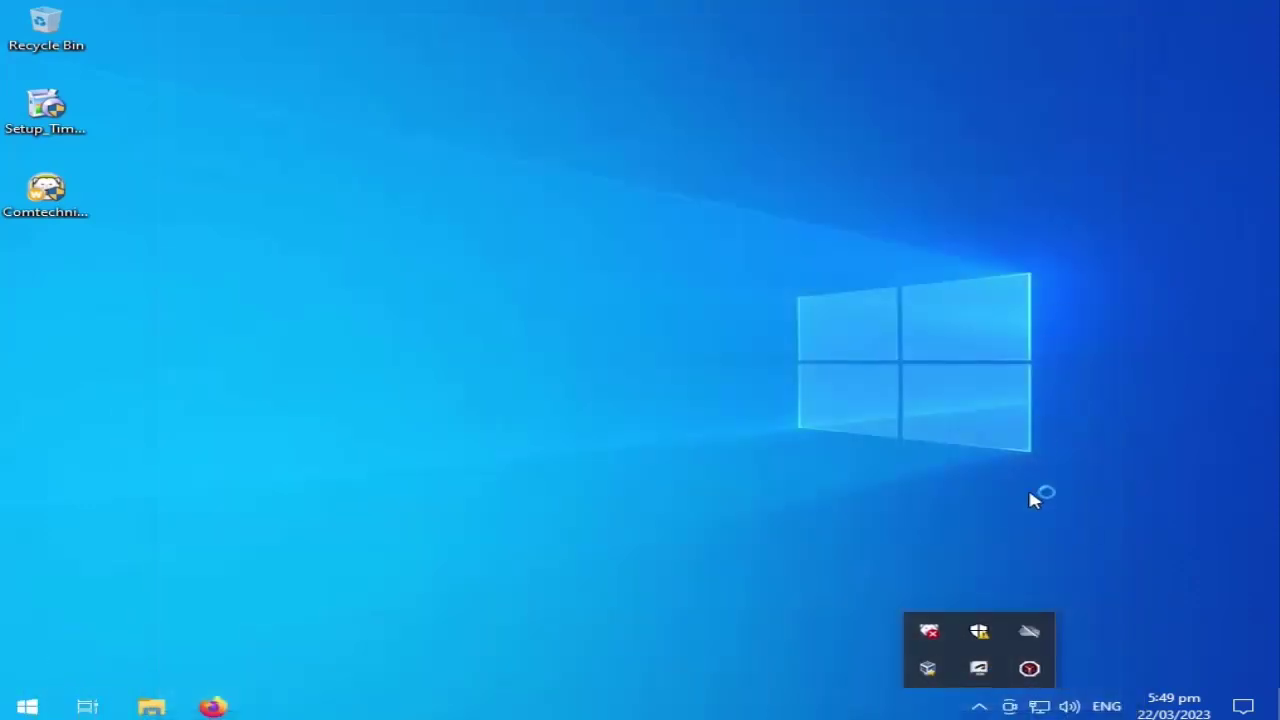
pyautogui.click(1029, 669)
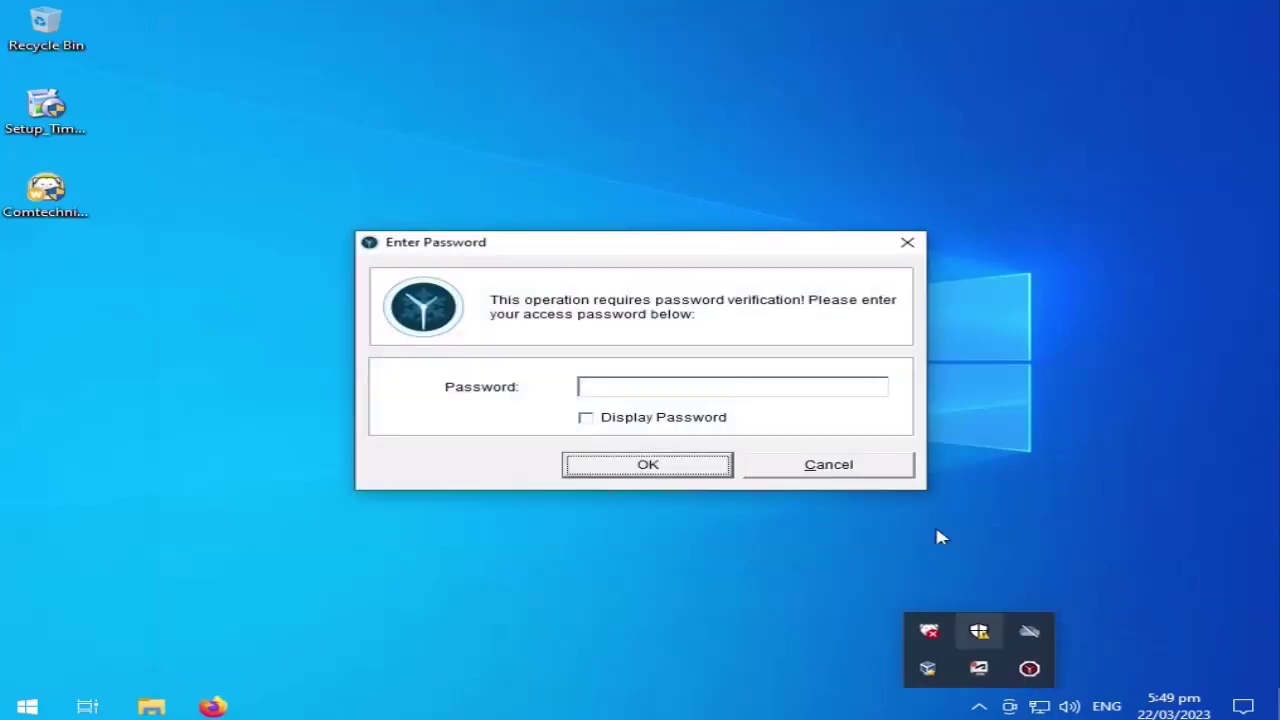
pyautogui.click(726, 388)
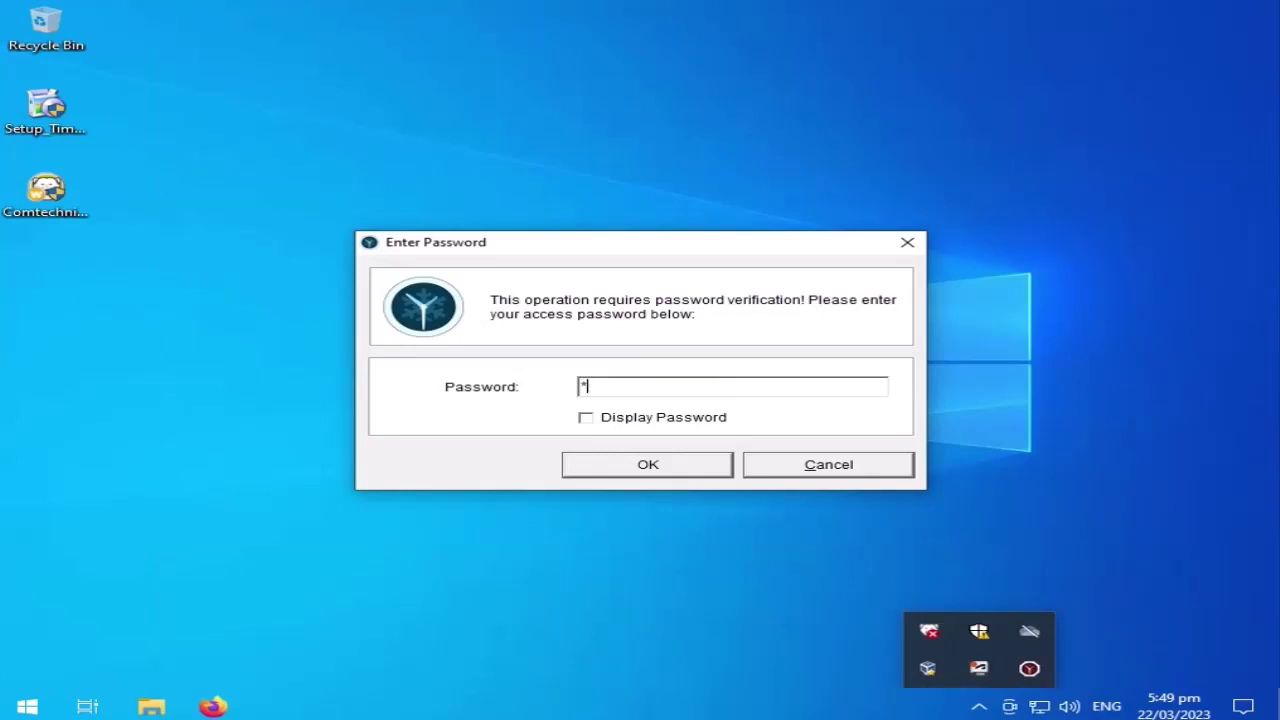
pyautogui.write('*******')
pyautogui.press('Return')
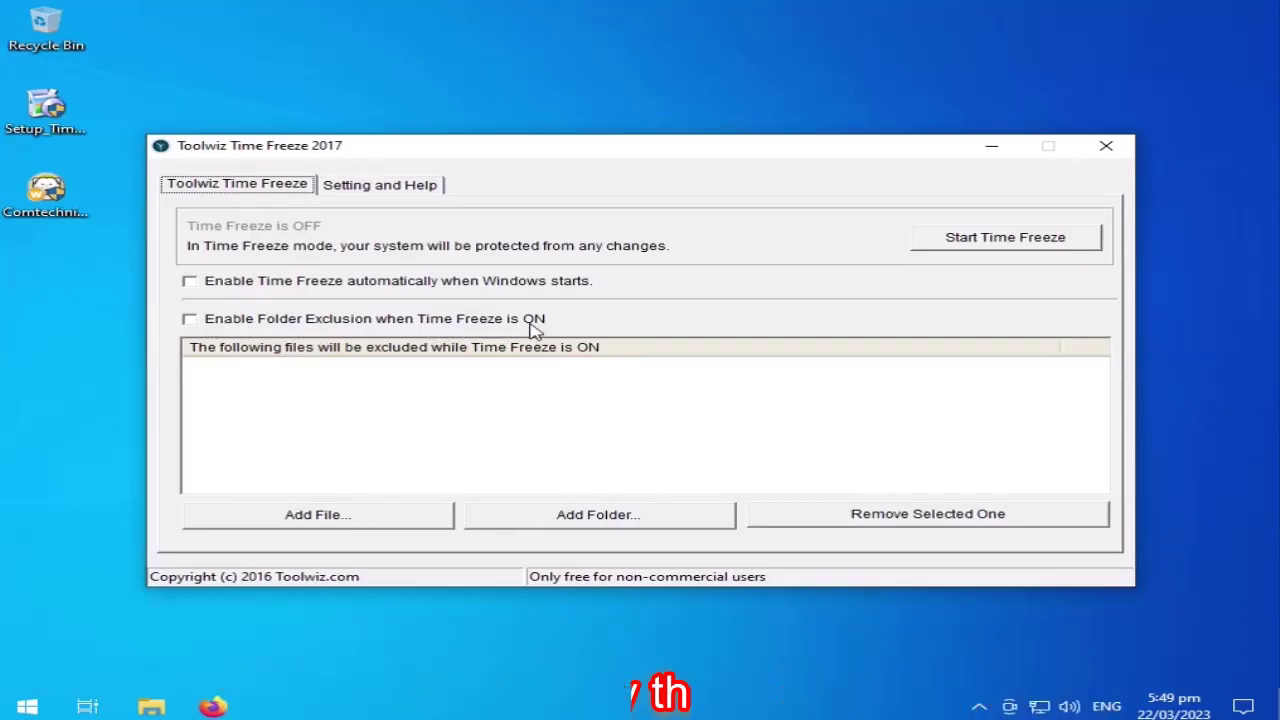
# Enable folder exclusion while Time Freeze is ON and add the C:\install folder to the exclusions
pyautogui.click(190, 320)
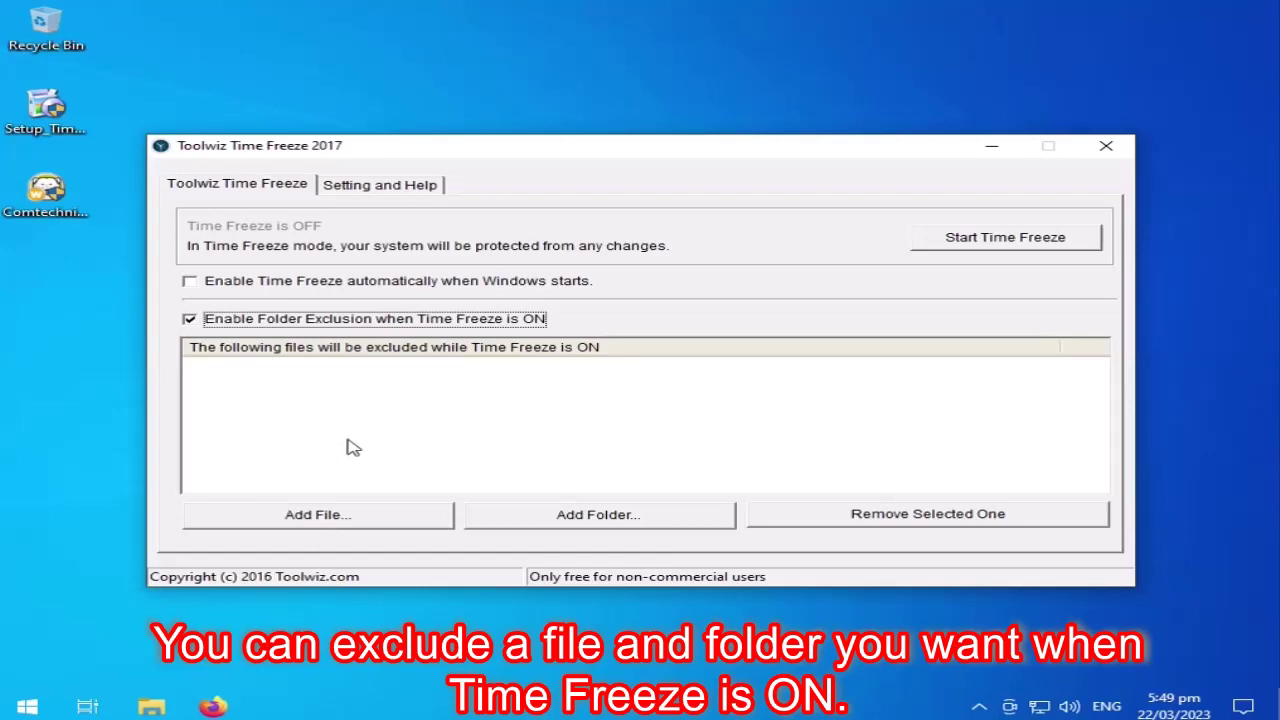
pyautogui.click(600, 517)
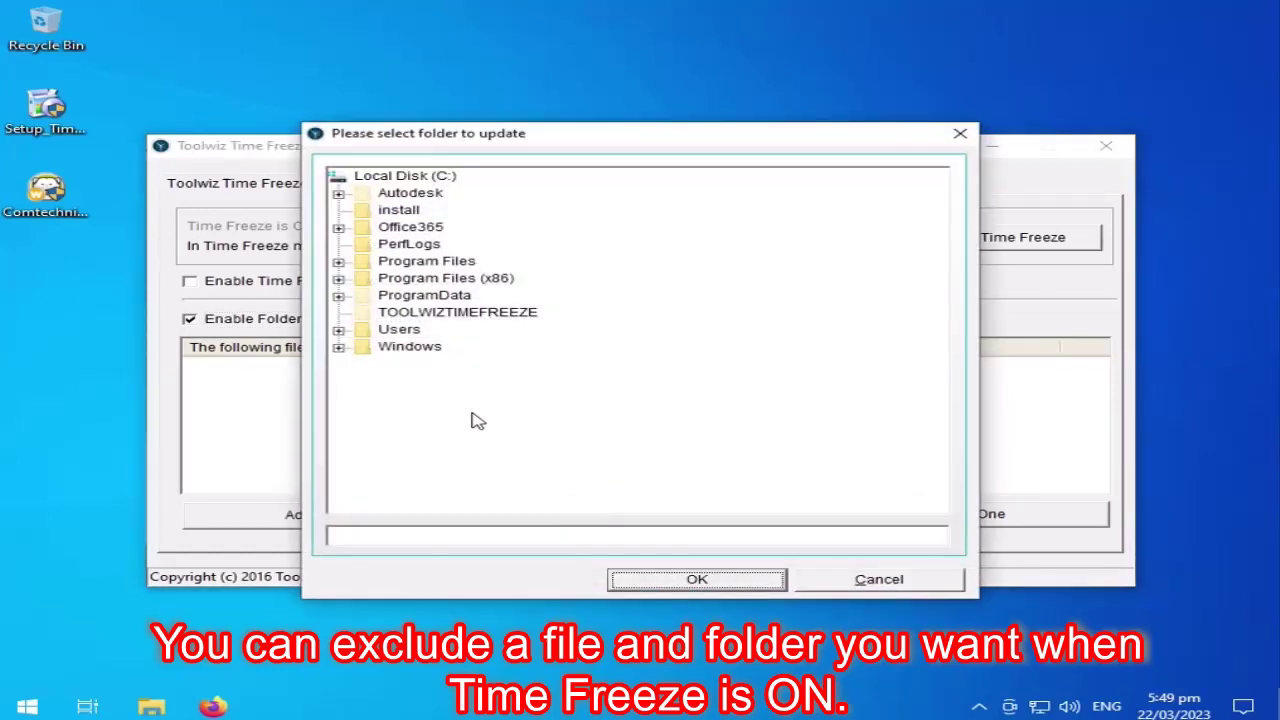
pyautogui.click(395, 212)
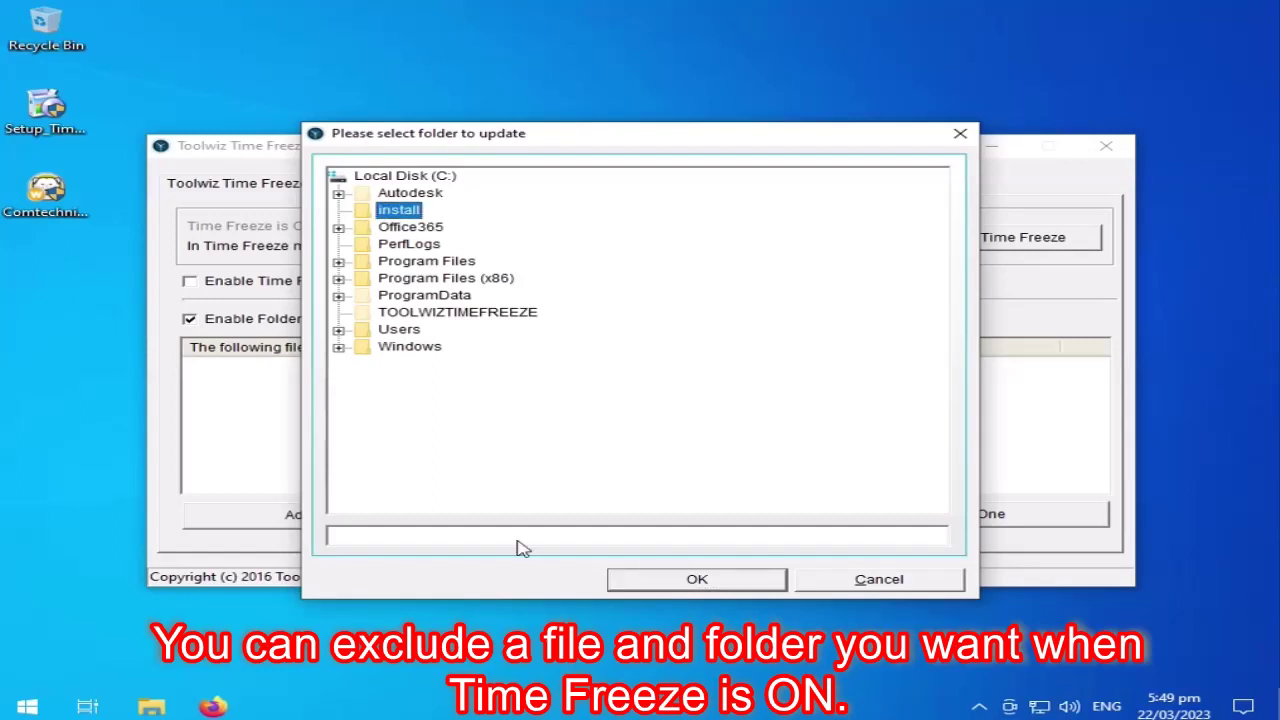
pyautogui.click(697, 580)
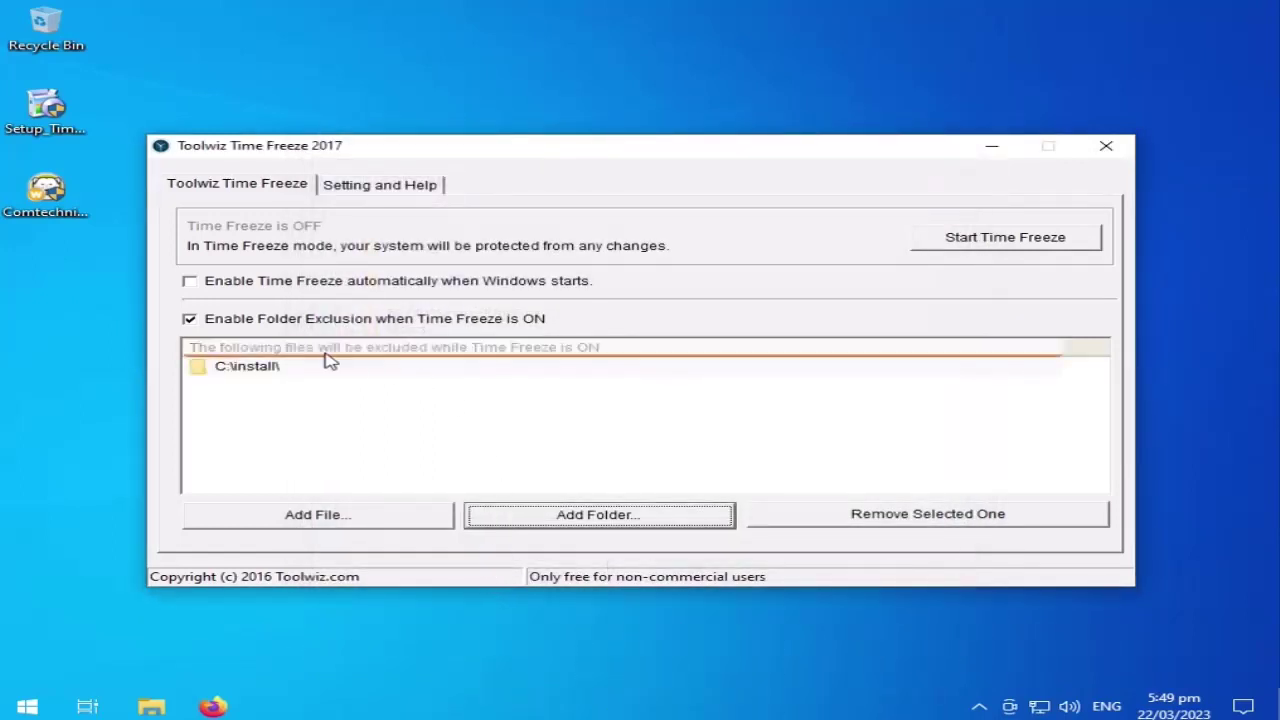
# Set Time Freeze to hide its tray icon and show its toolbar on the desktop
pyautogui.click(376, 188)
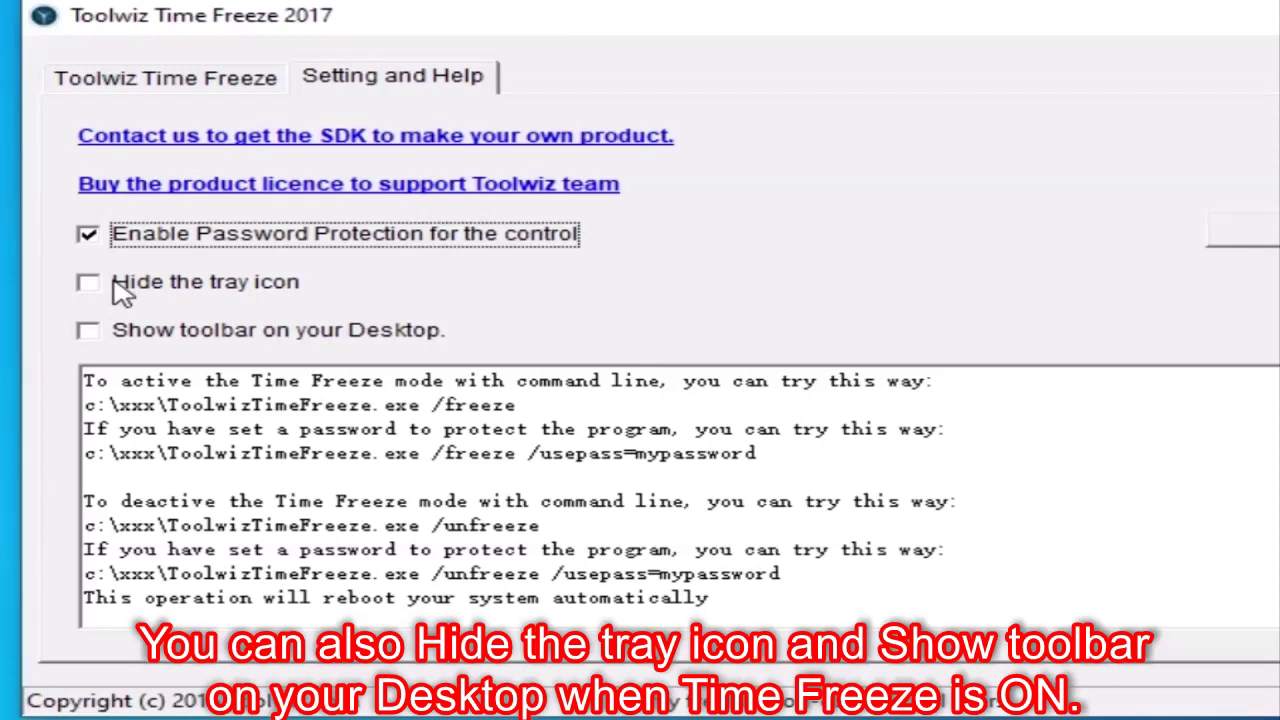
pyautogui.click(116, 288)
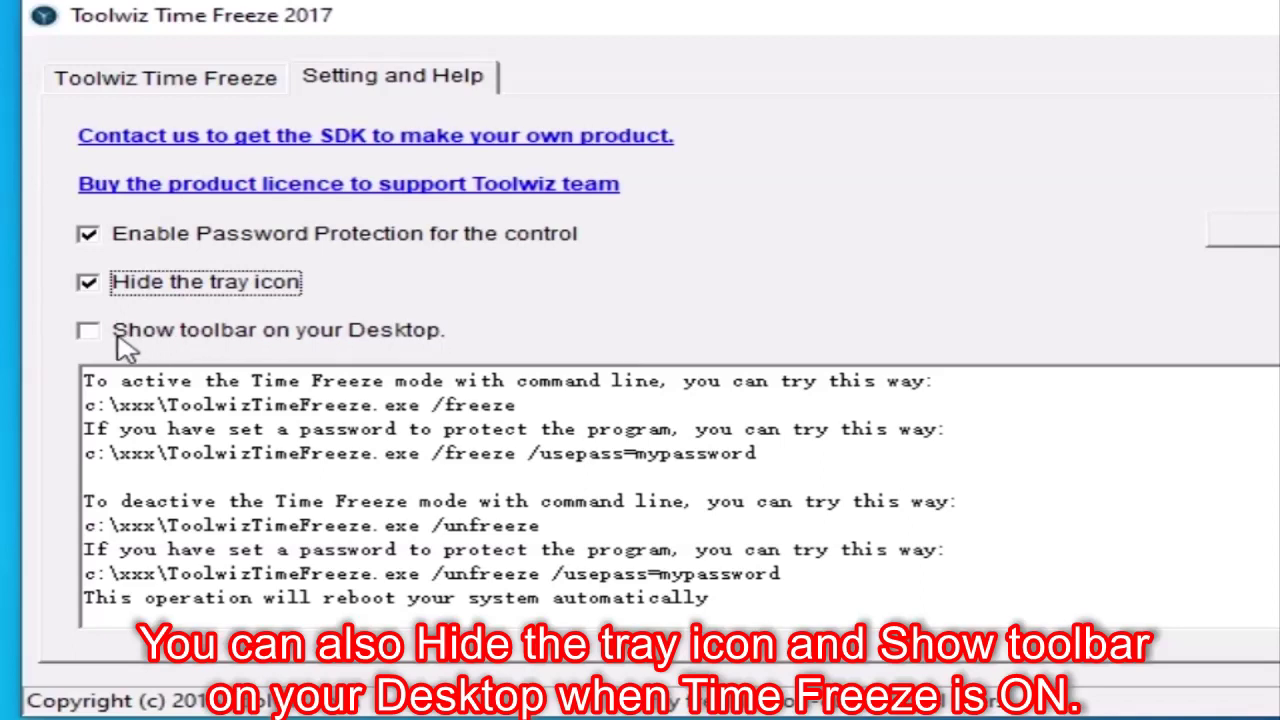
pyautogui.click(117, 339)
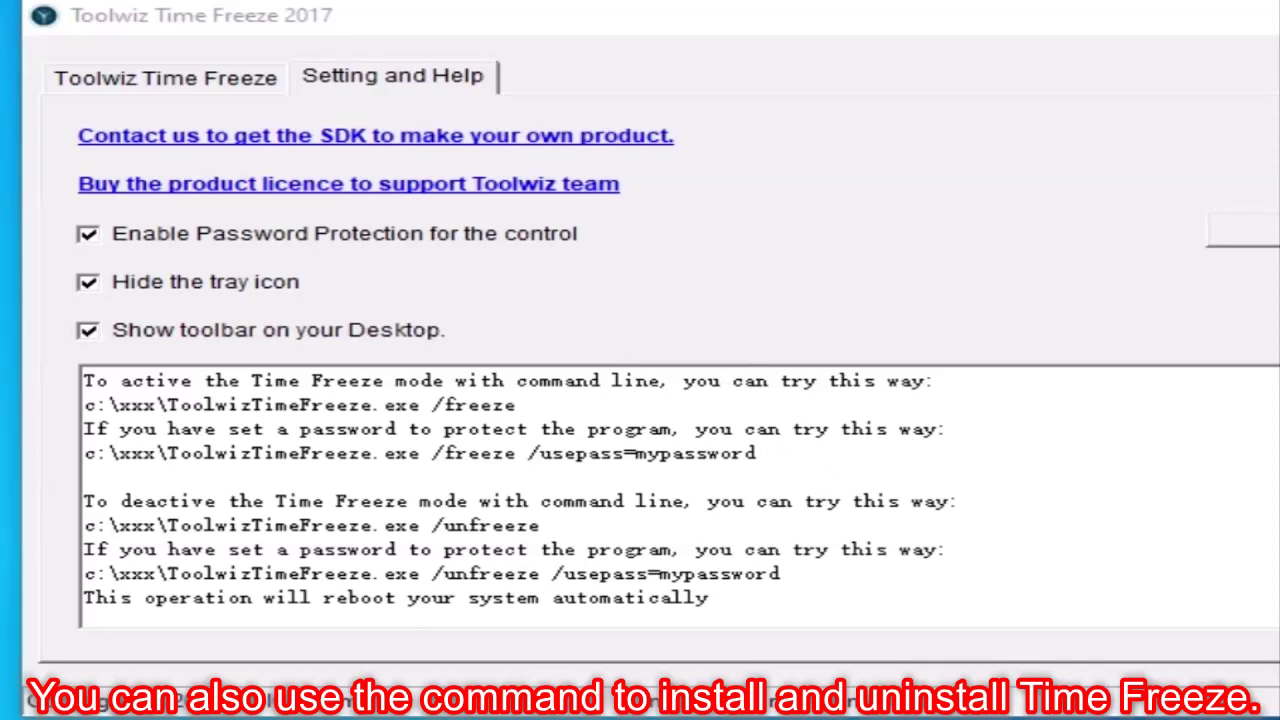
pyautogui.click(278, 330)
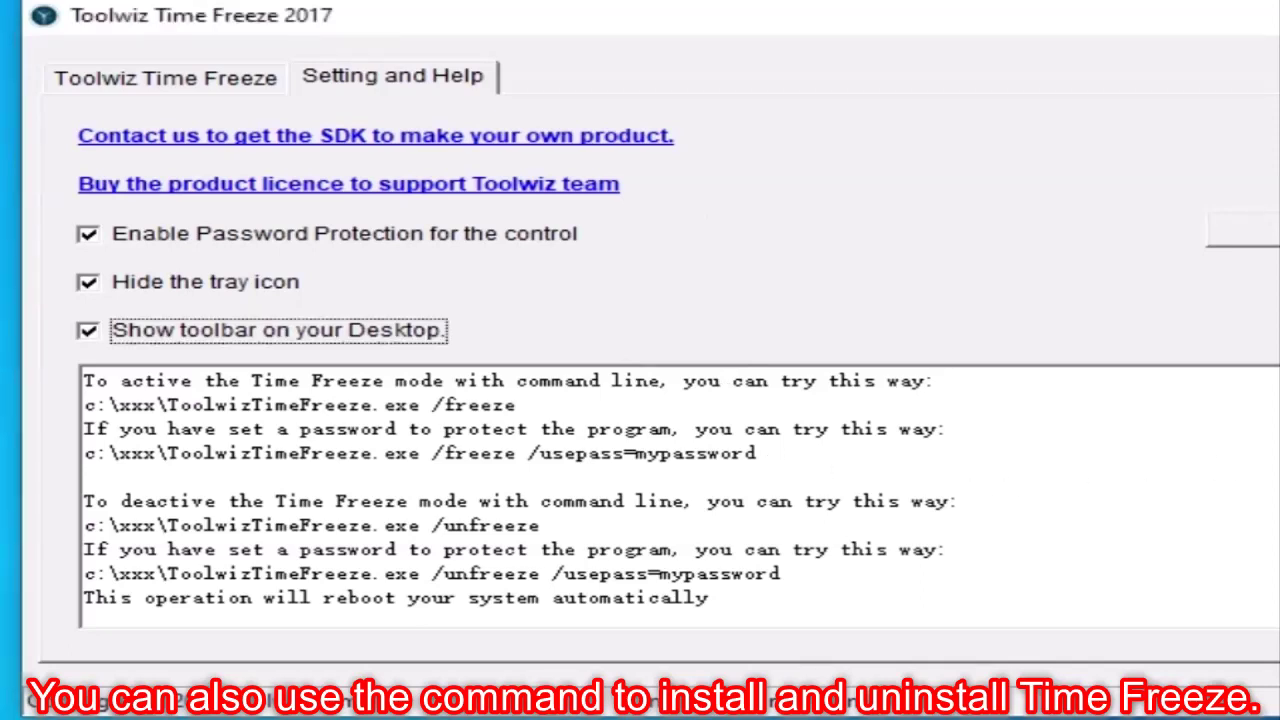
# Read through the command-line instructions for freezing, unfreezing, installing, uninstalling and checking the protection state of Time Freeze
pyautogui.scroll(-2, 570, 495)
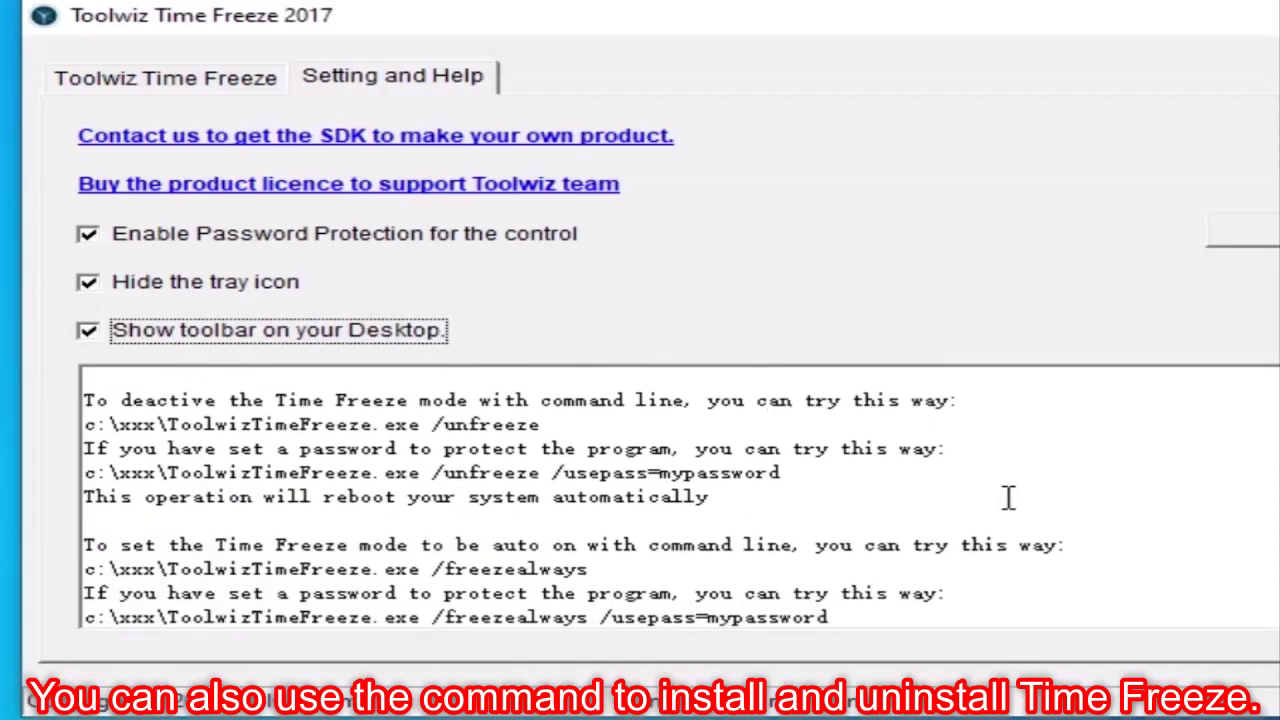
pyautogui.scroll(-3, 570, 500)
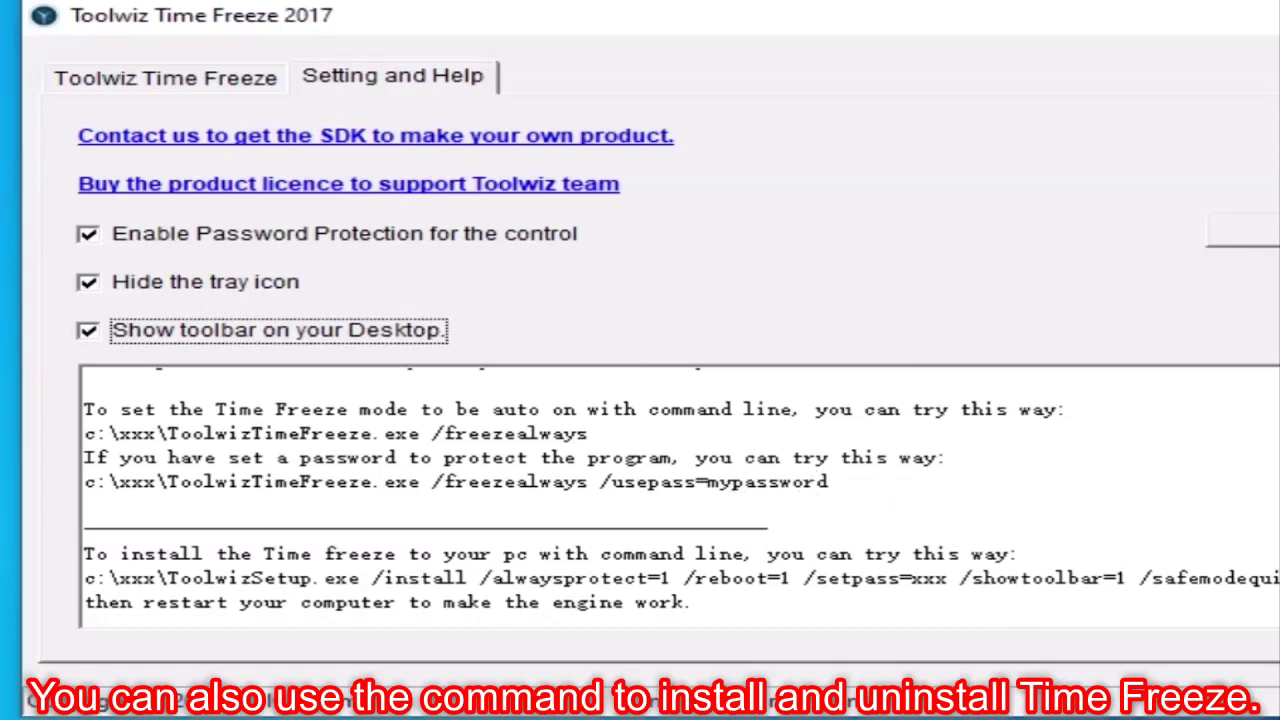
pyautogui.scroll(-2, 680, 497)
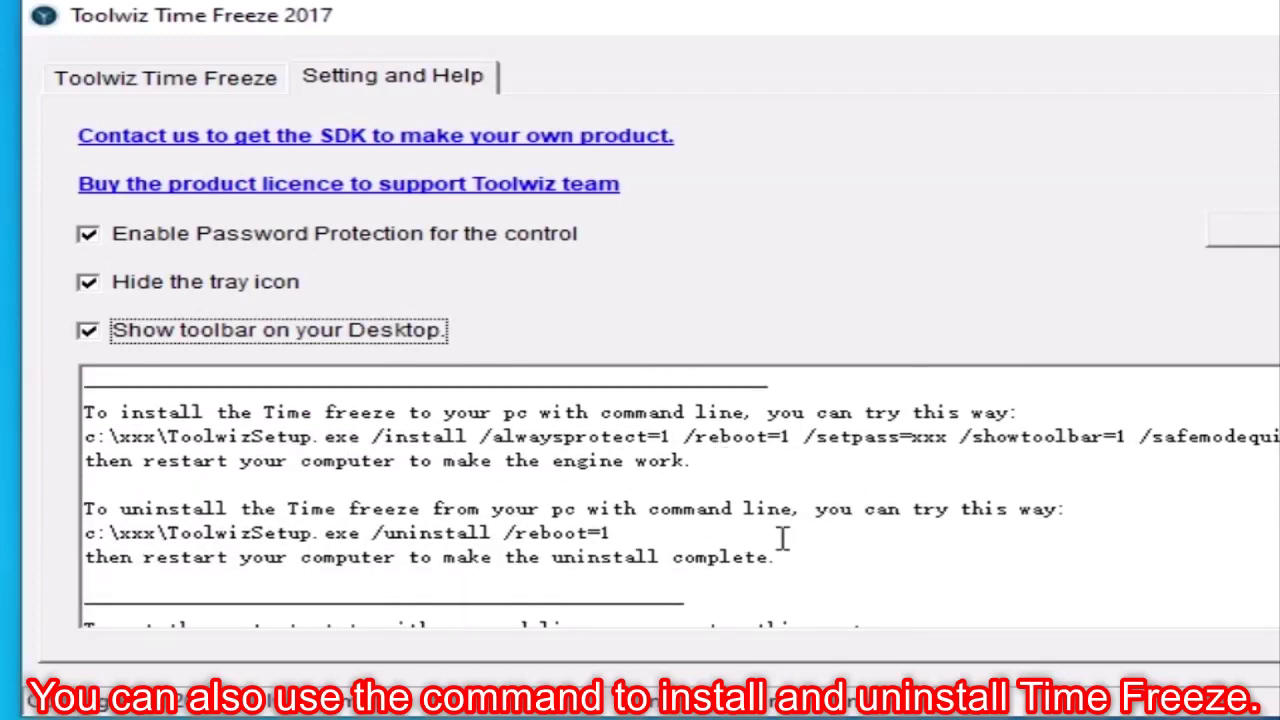
pyautogui.scroll(-3, 680, 497)
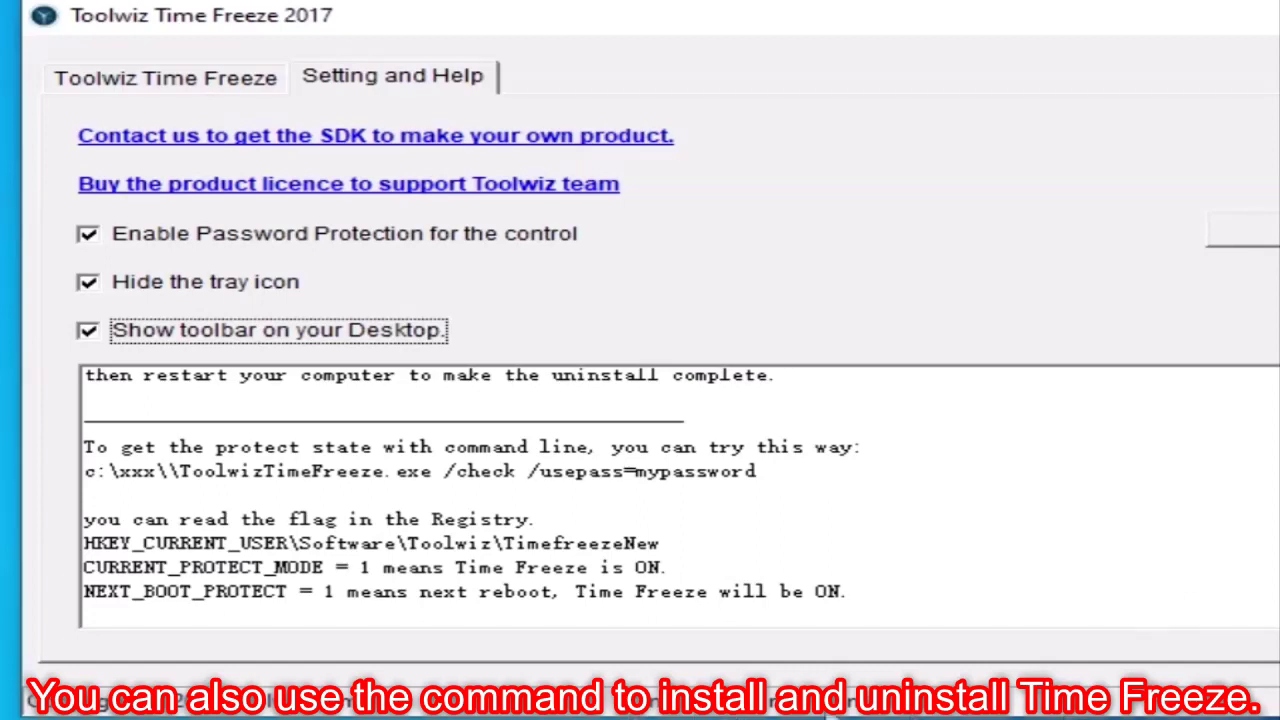
# Enable Time Freeze automatically when Windows starts, then start Time Freeze and confirm turning it on
pyautogui.click(195, 79)
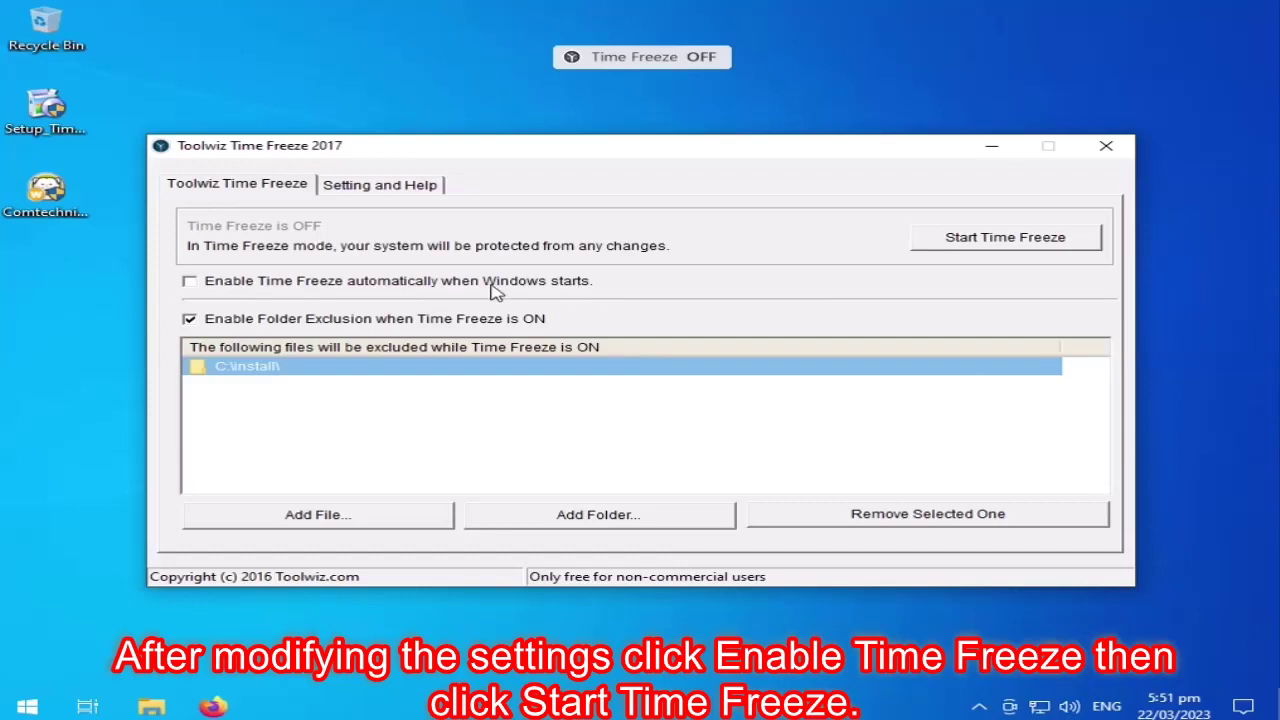
pyautogui.click(492, 282)
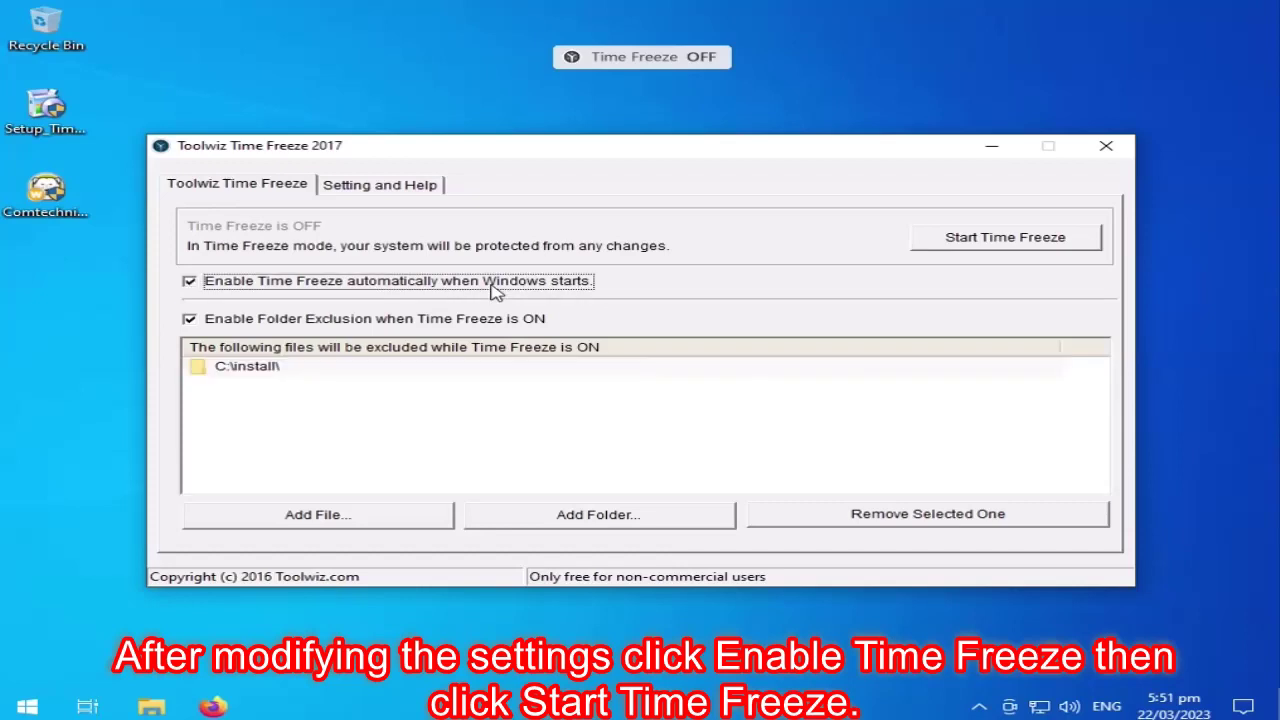
pyautogui.click(1027, 245)
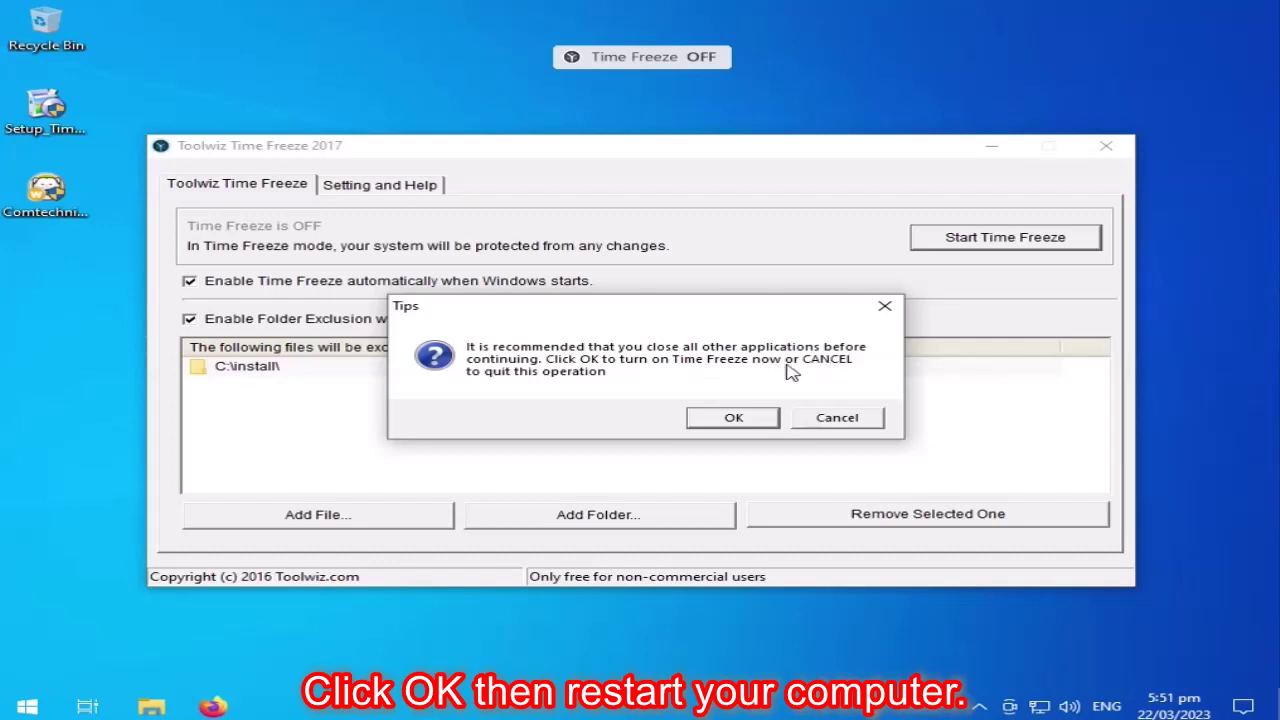
pyautogui.click(760, 420)
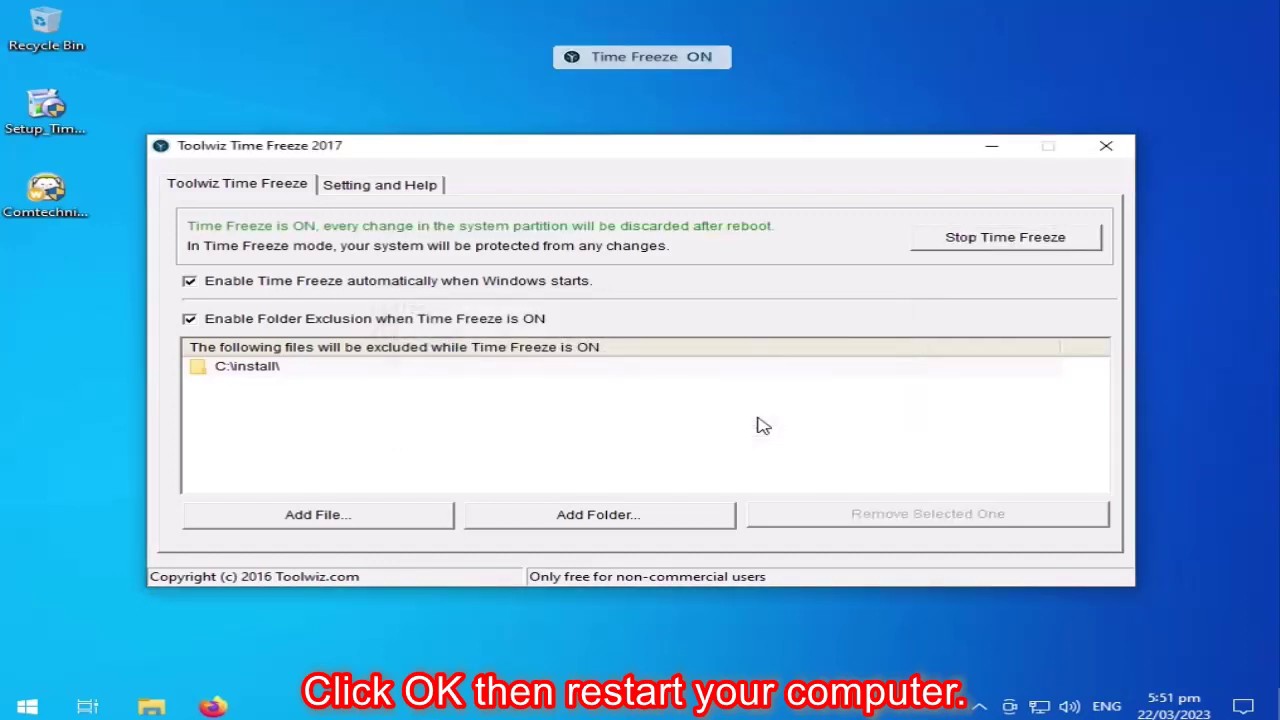
# Close the Toolwiz Time Freeze window and restart the computer
pyautogui.click(1106, 147)
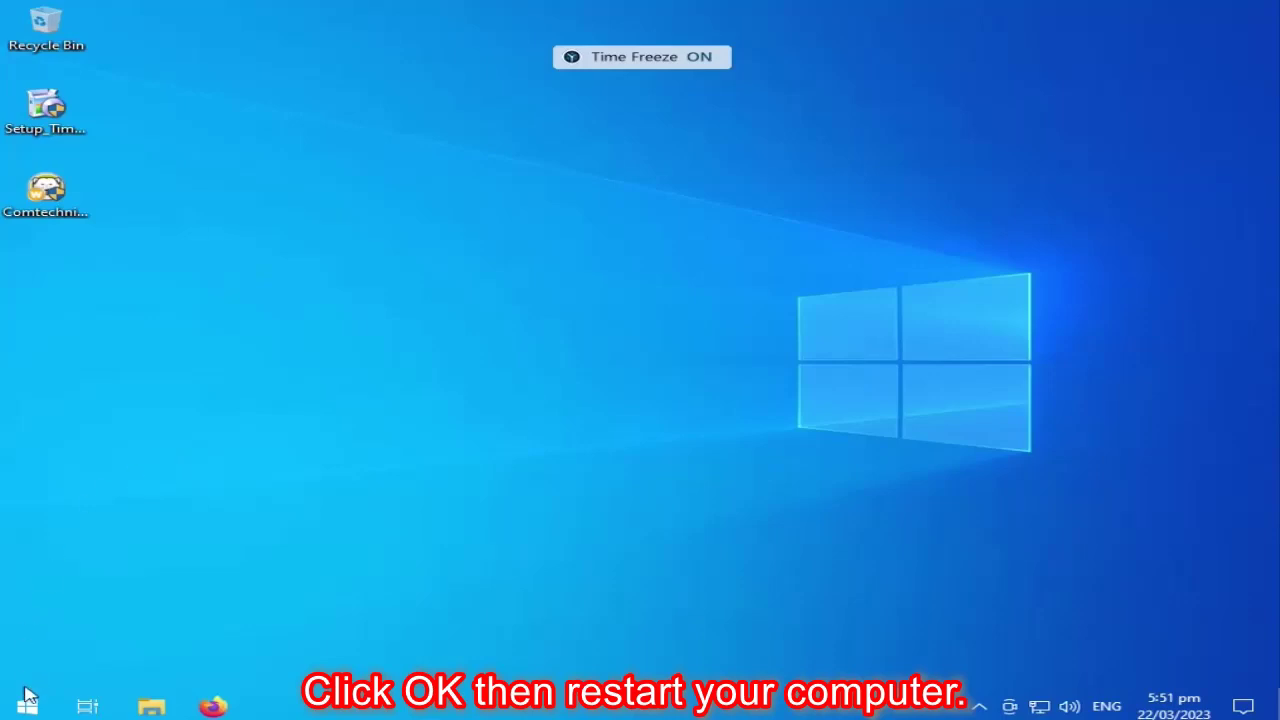
pyautogui.click(30, 708)
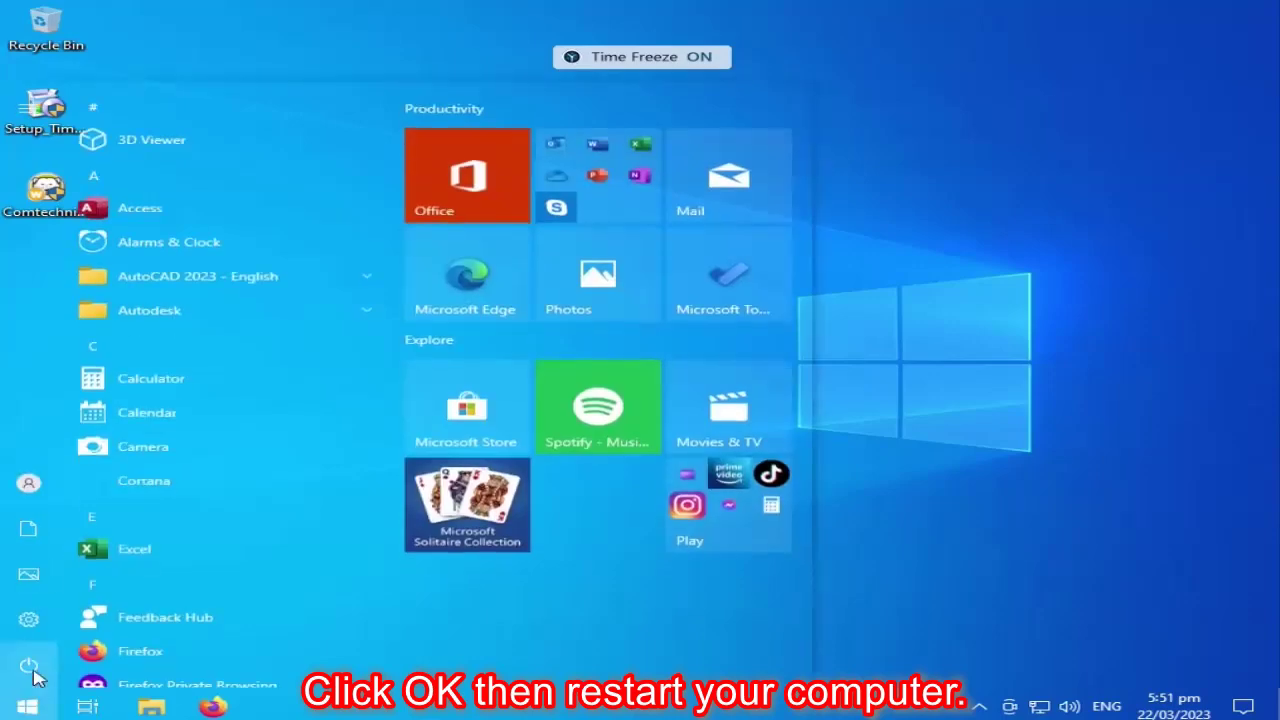
pyautogui.rightClick(27, 708)
pyautogui.moveTo(200, 651)
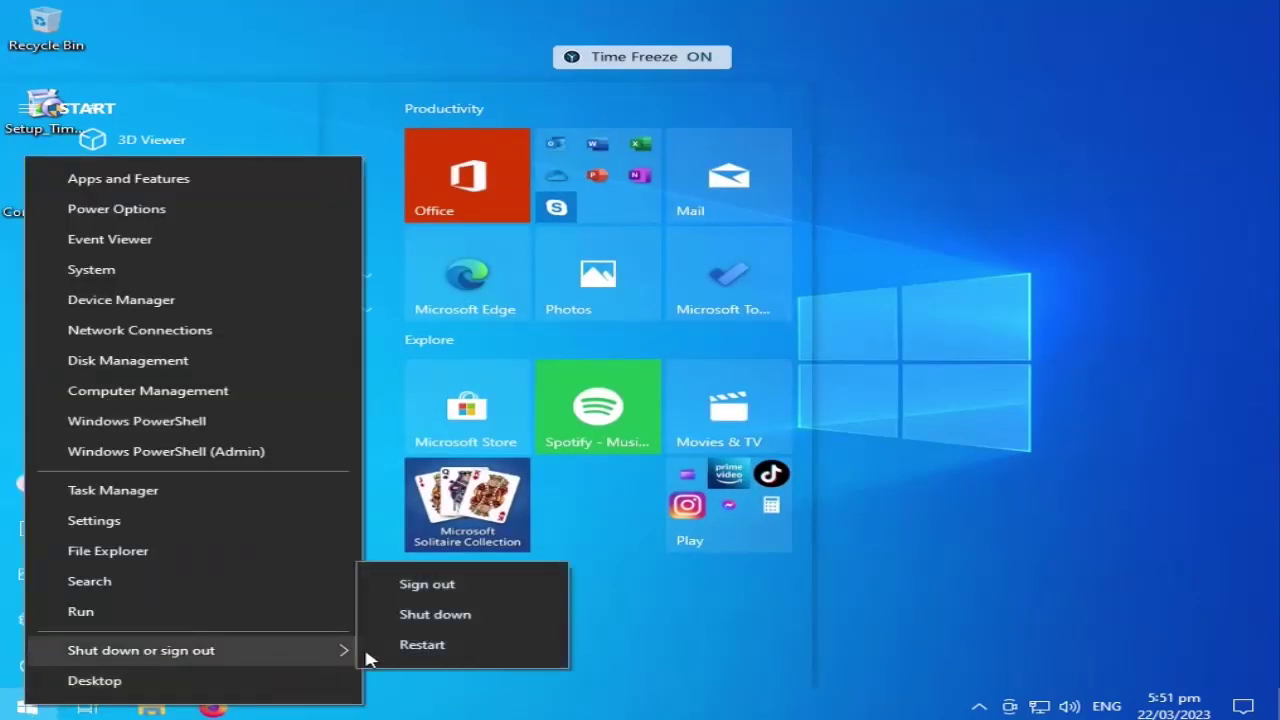
pyautogui.click(423, 646)
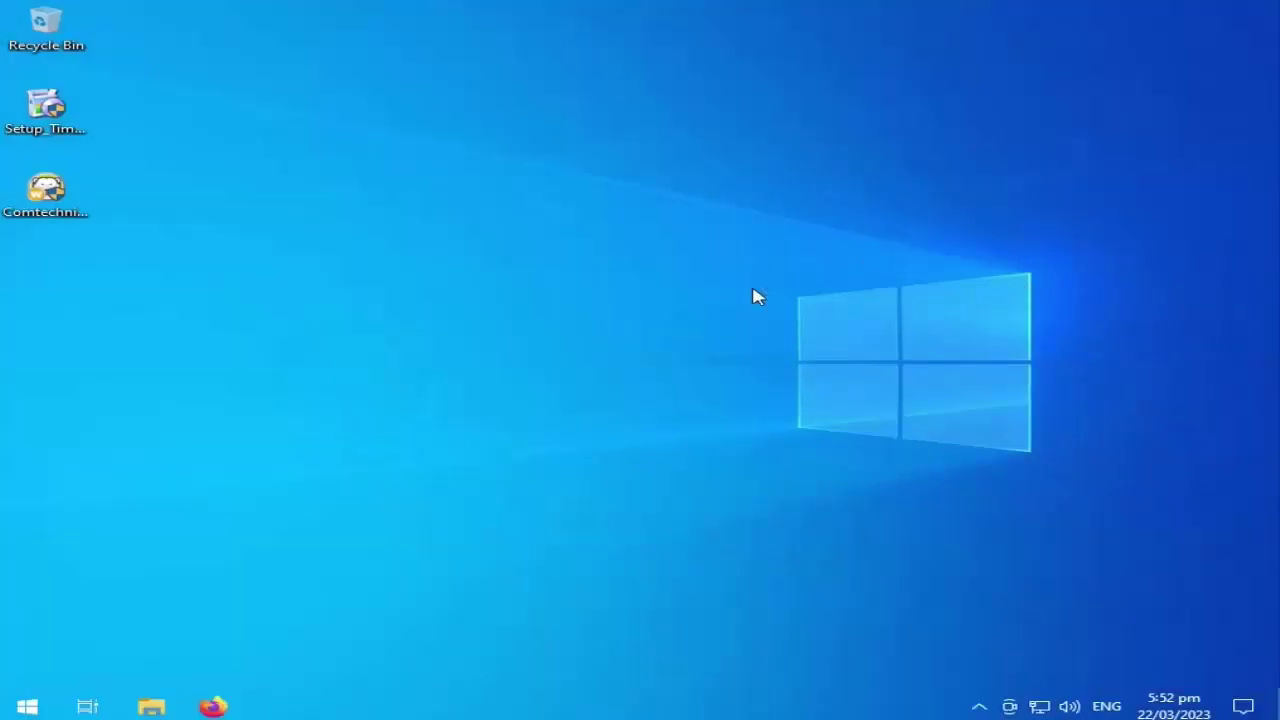
# Check the desktop toolbar and the hidden tray icons for Time Freeze after the restart
pyautogui.click(979, 707)
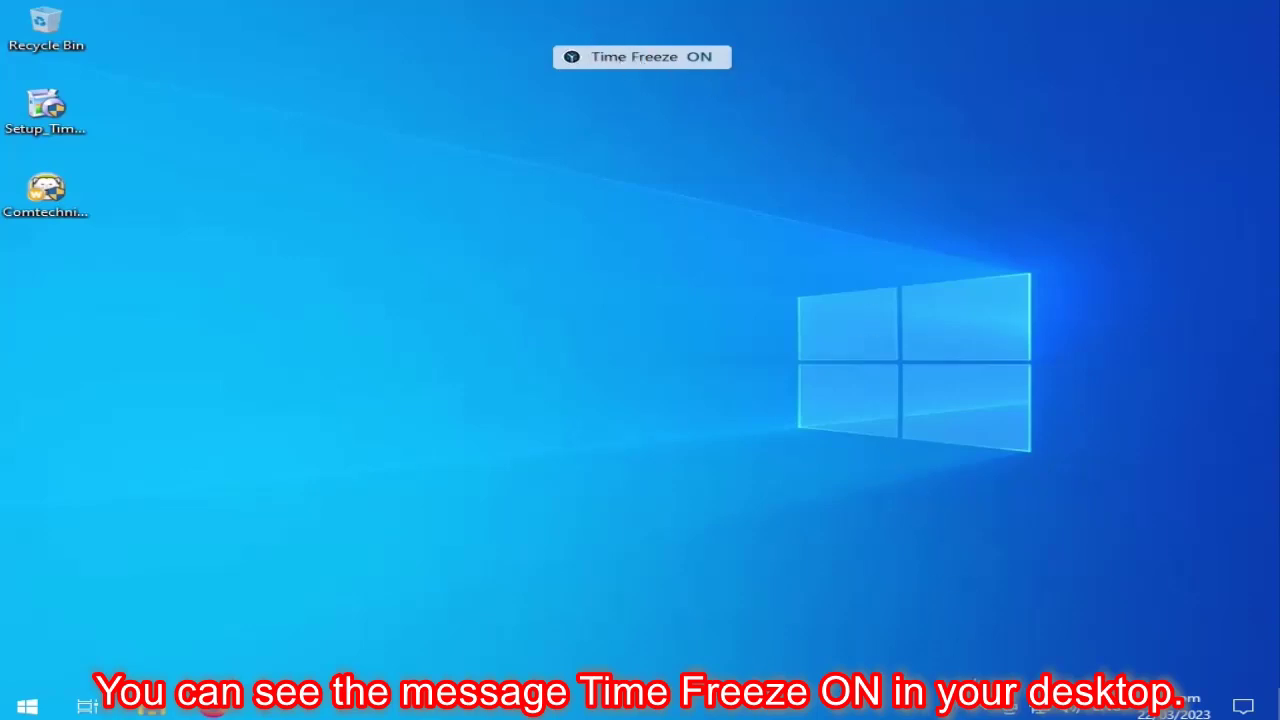
pyautogui.click(980, 708)
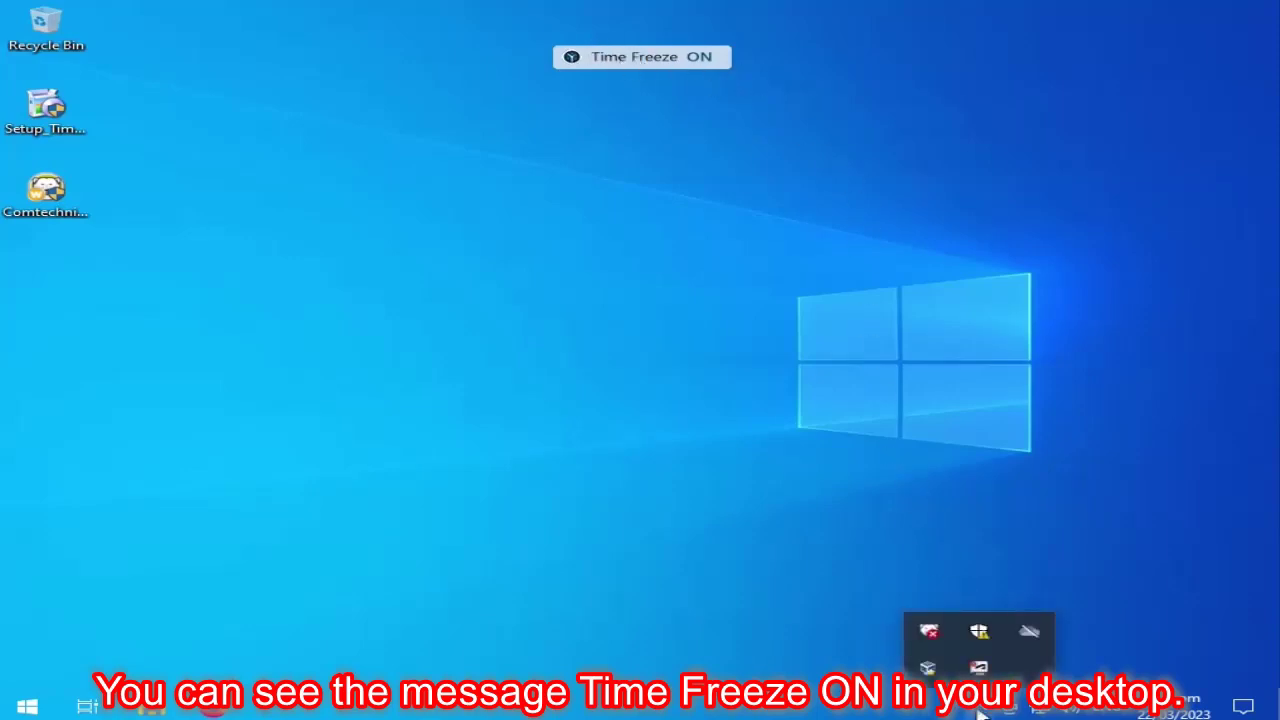
pyautogui.click(785, 279)
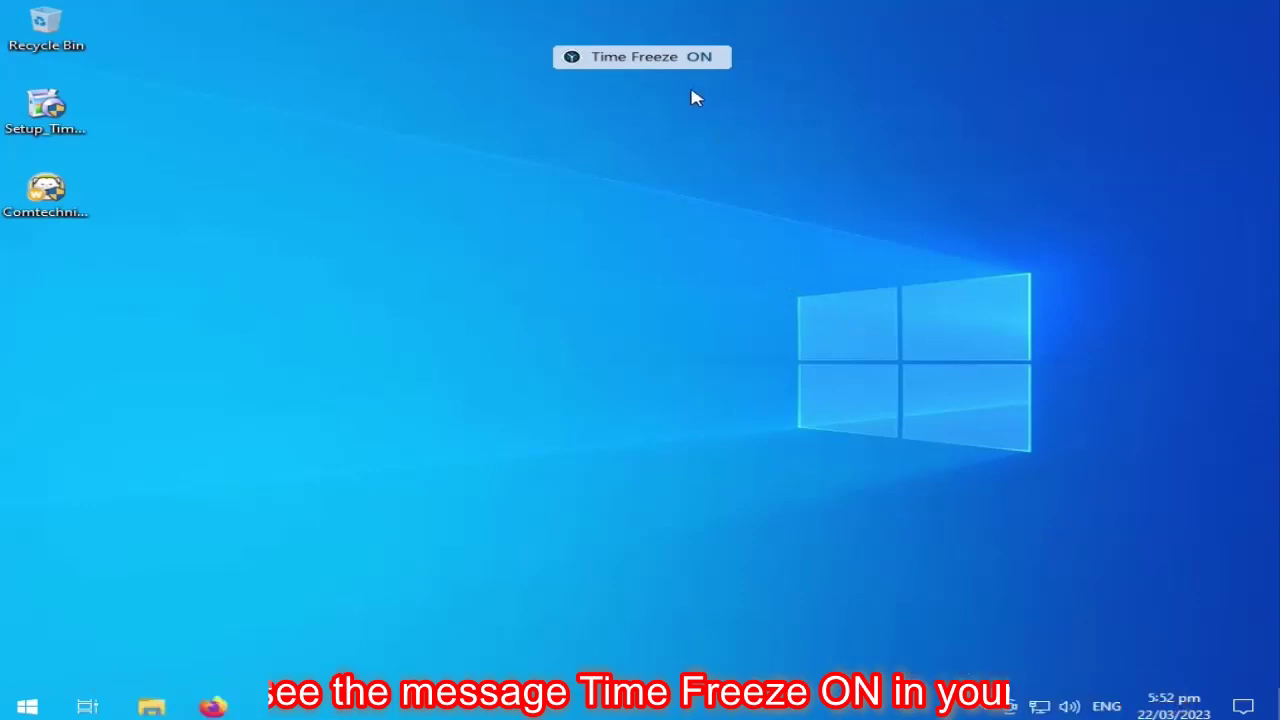
pyautogui.click(980, 707)
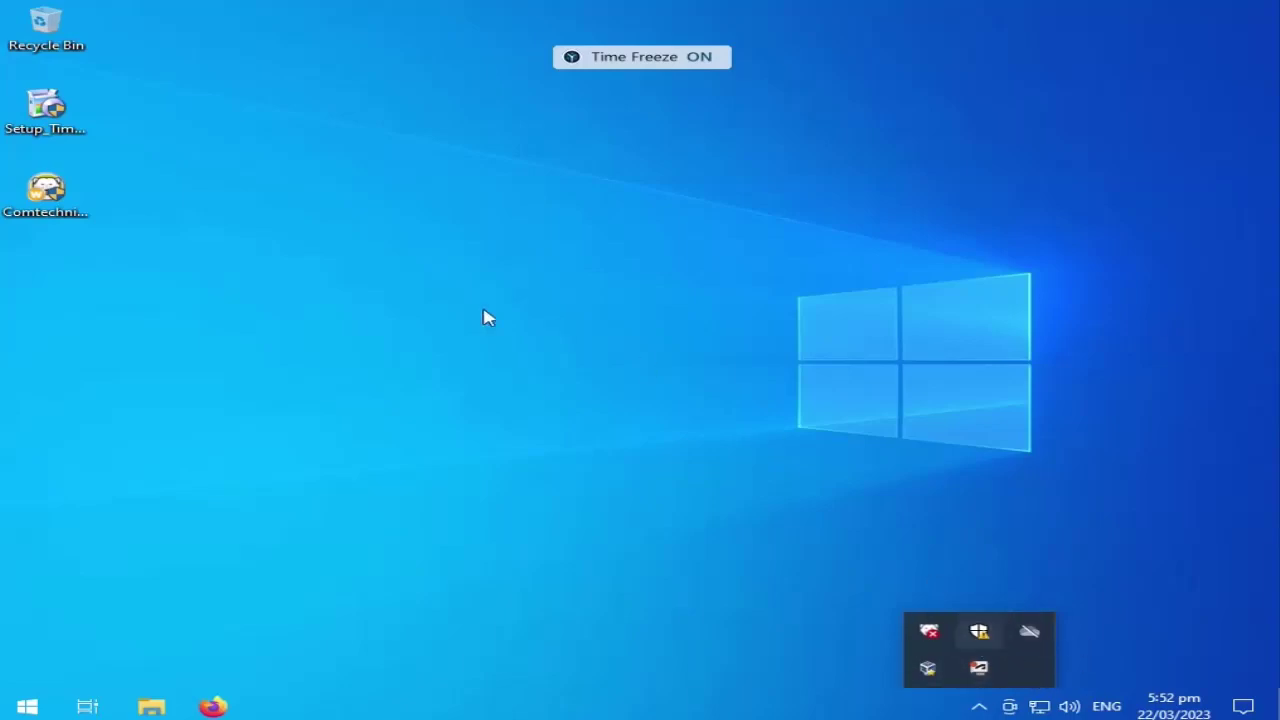
pyautogui.click(420, 300)
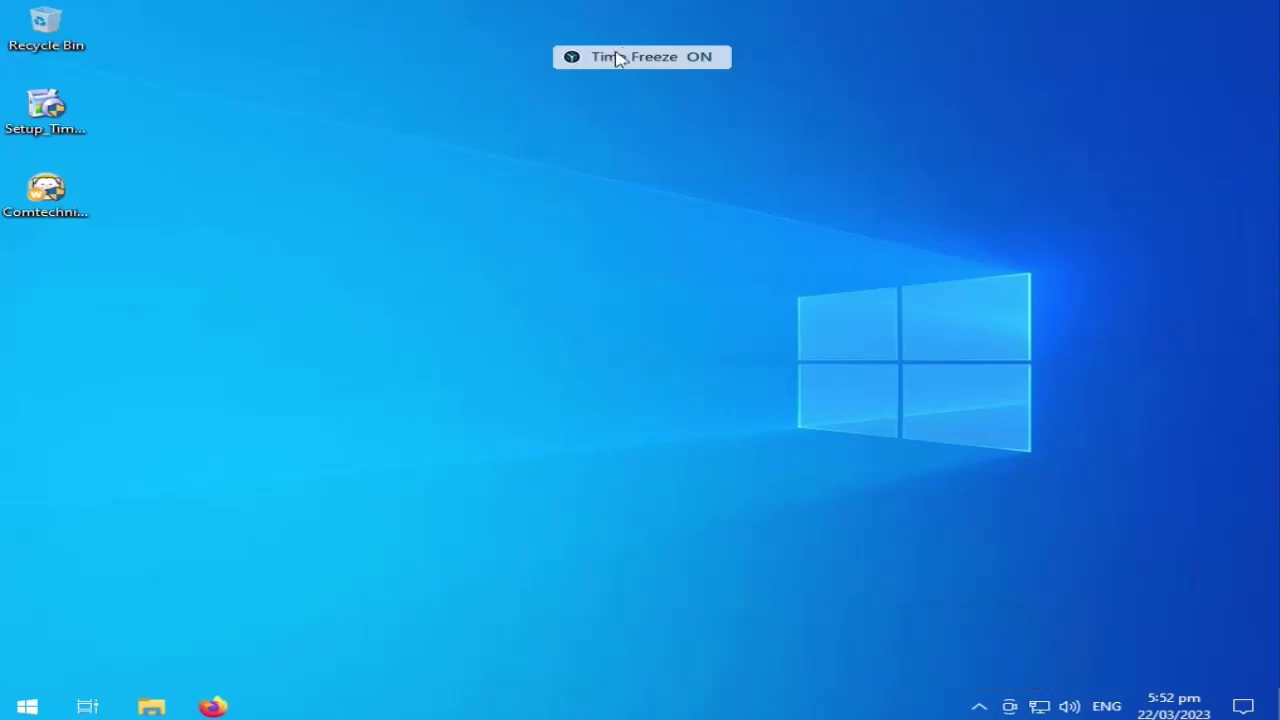
# Launch Toolwiz Time Freeze 2017 from the installed programs and unlock it with the access password
pyautogui.click(26, 707)
pyautogui.scroll(-8, 214, 480)
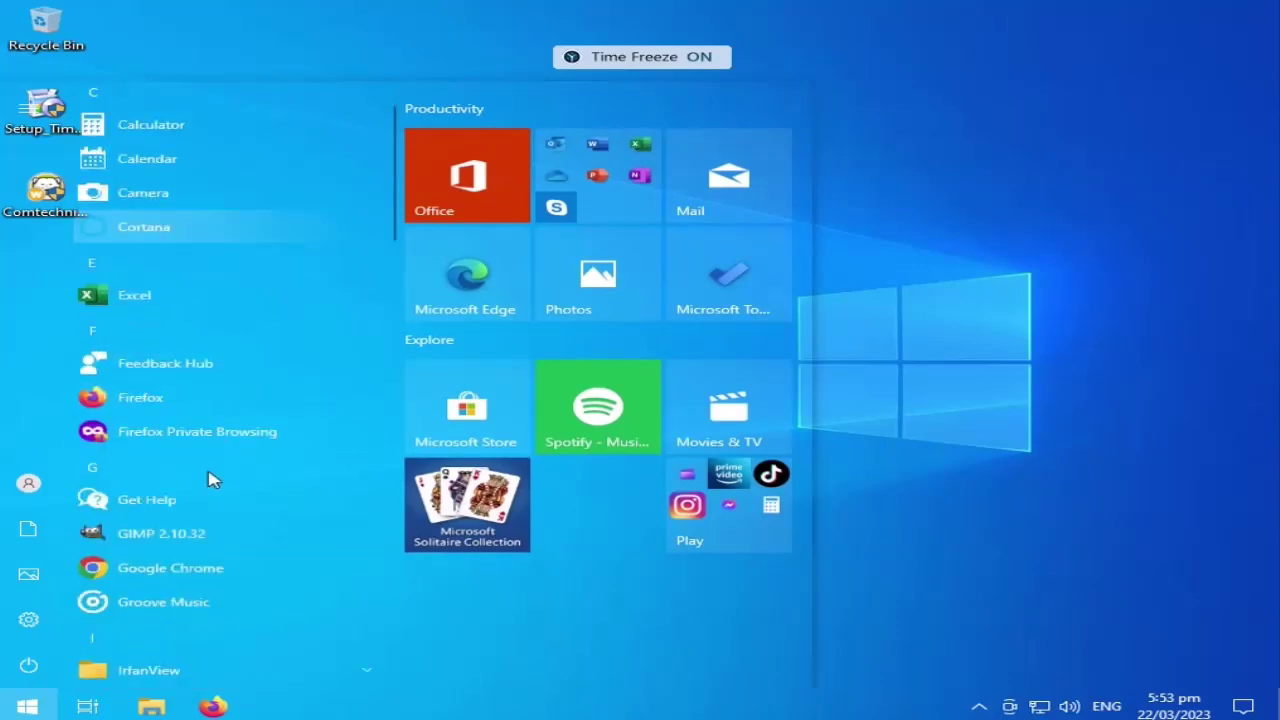
pyautogui.scroll(-10, 194, 524)
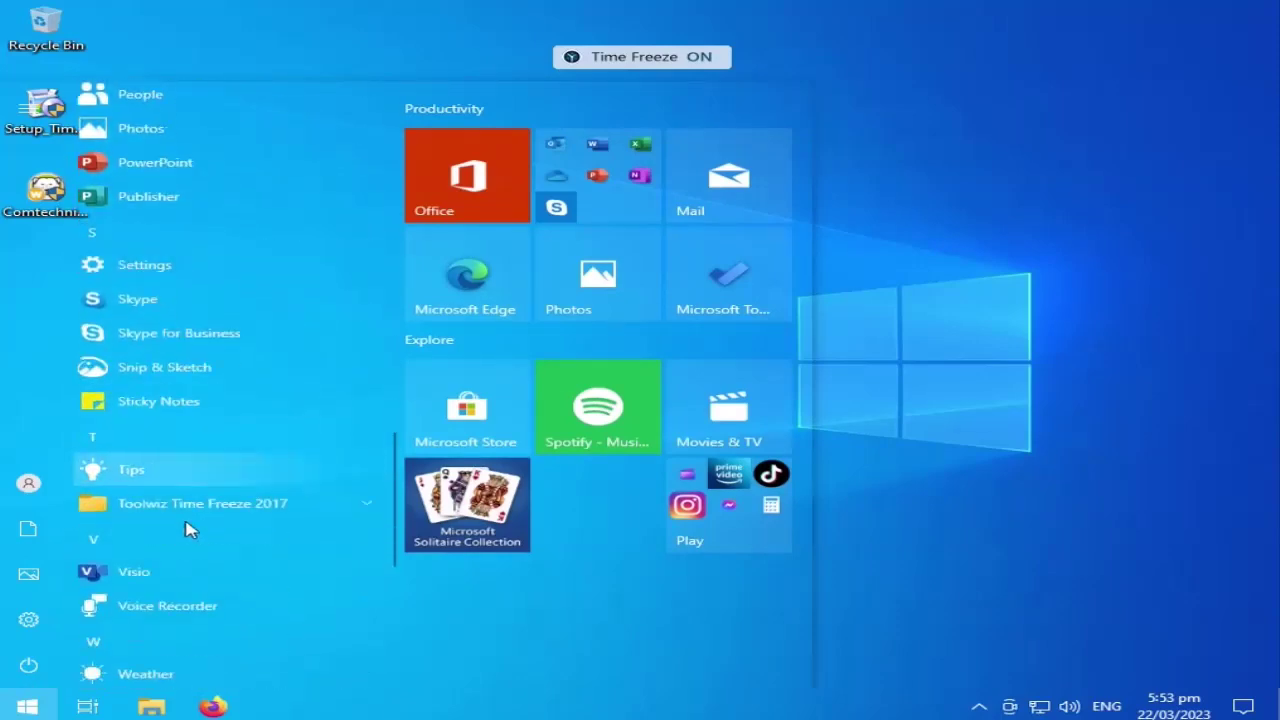
pyautogui.click(363, 506)
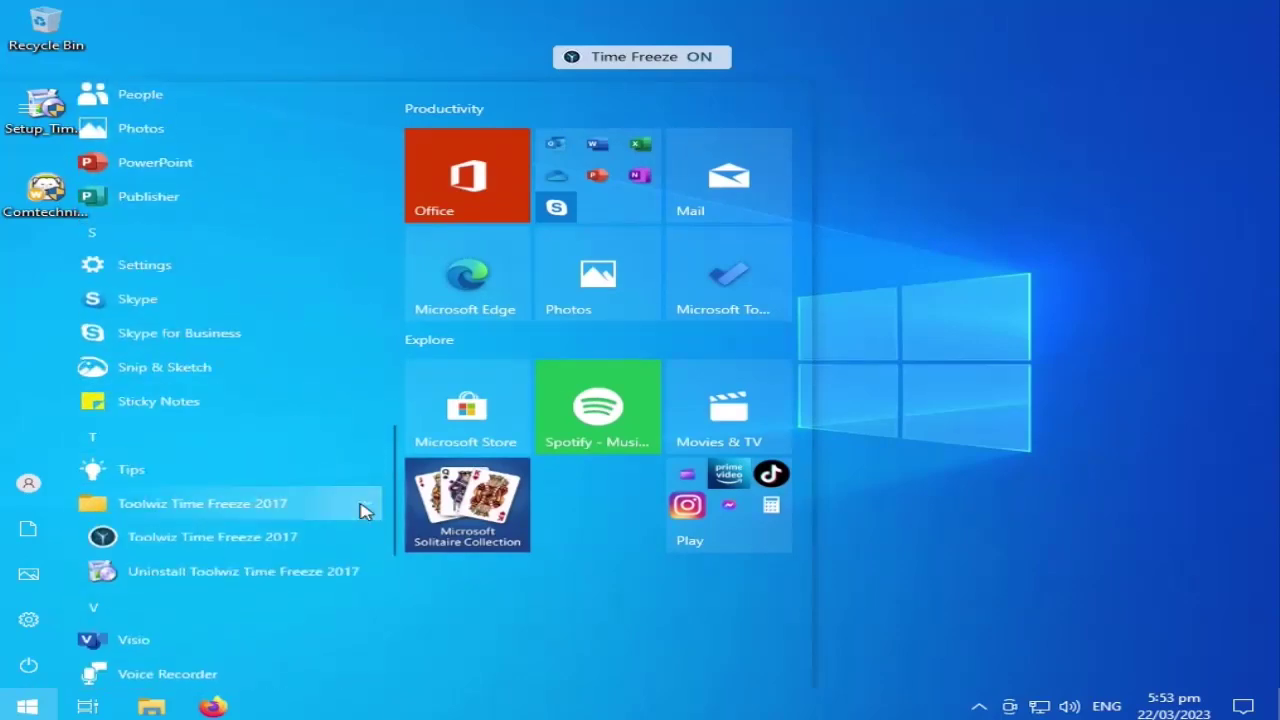
pyautogui.click(260, 543)
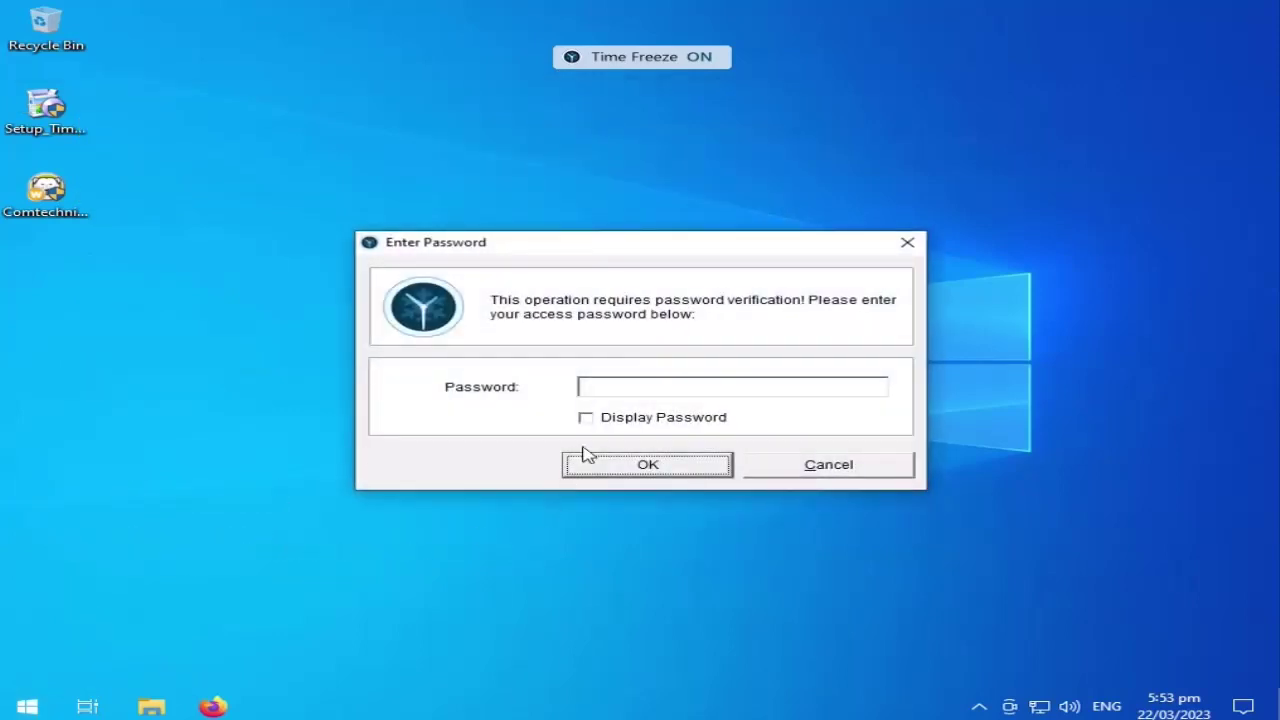
pyautogui.click(641, 392)
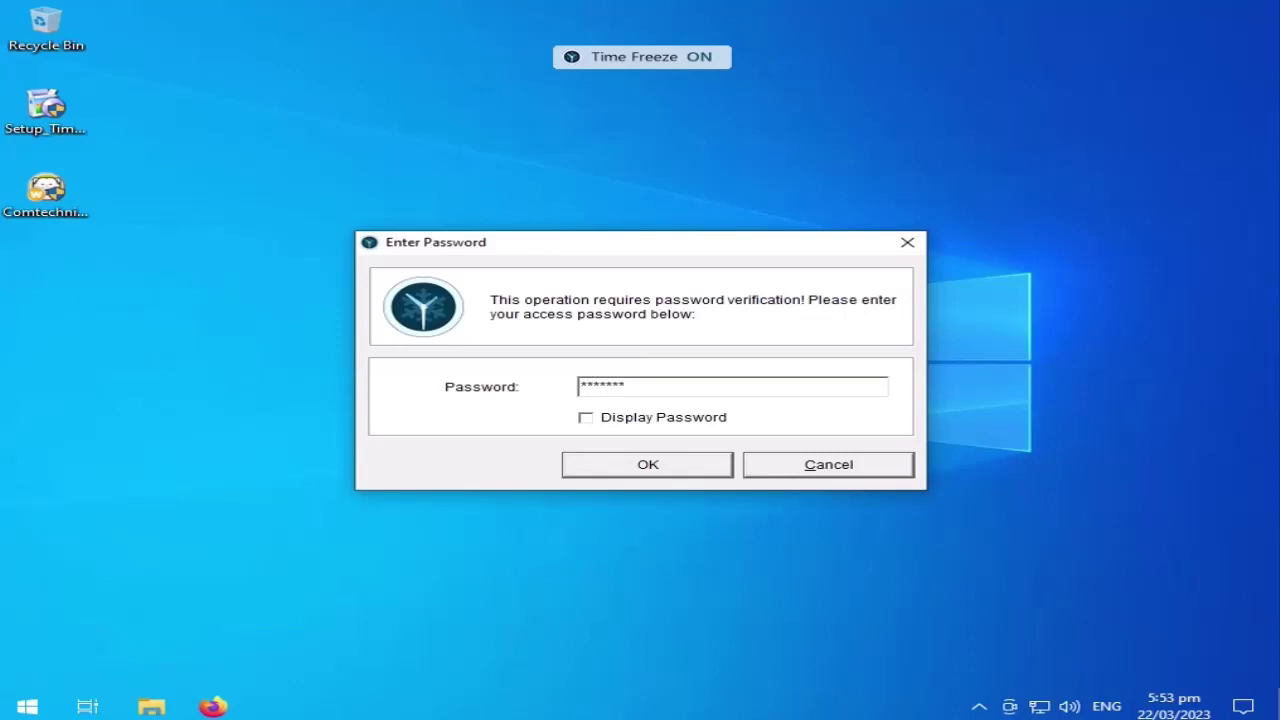
pyautogui.click(632, 474)
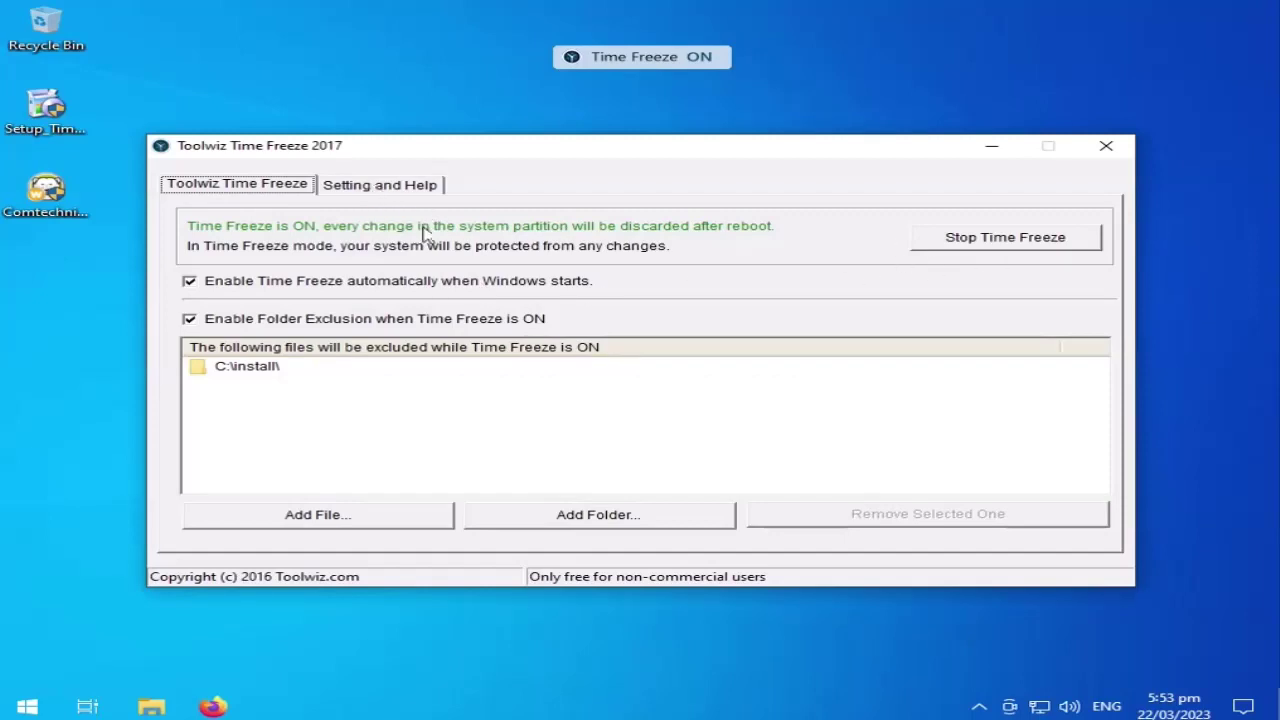
# Turn off hiding of the Time Freeze tray icon and return to the main protection page
pyautogui.click(403, 185)
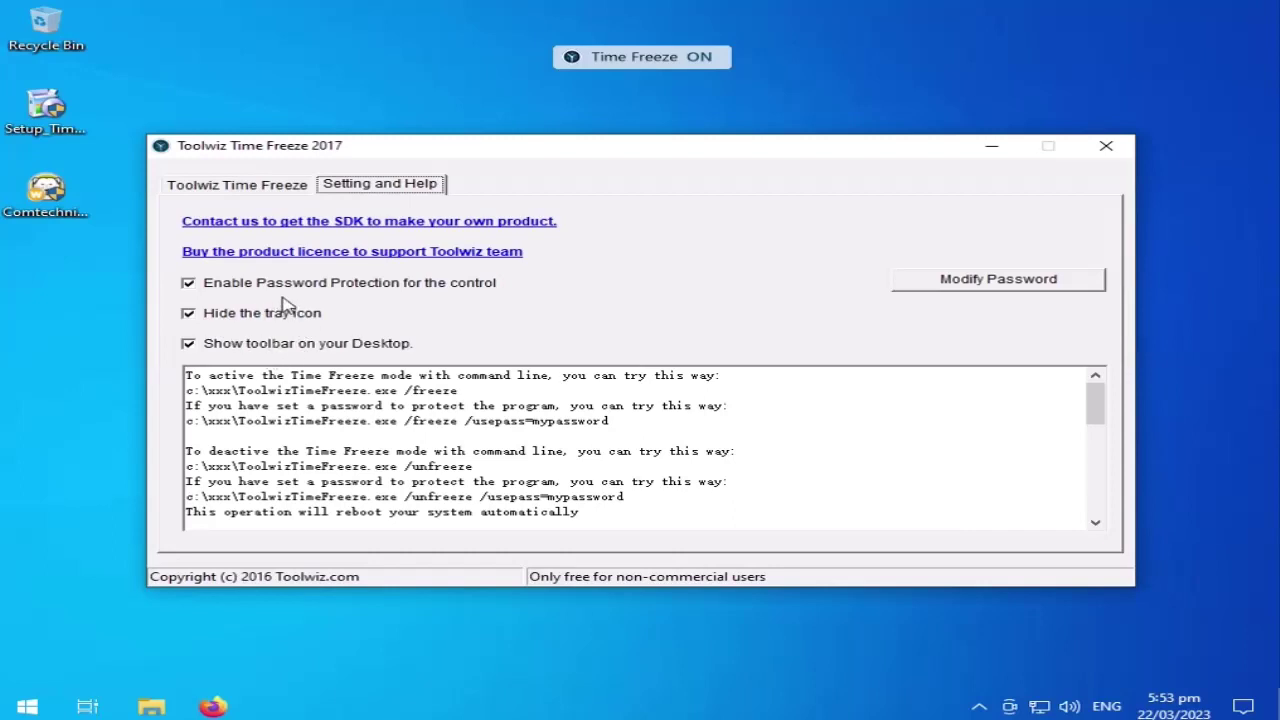
pyautogui.click(190, 314)
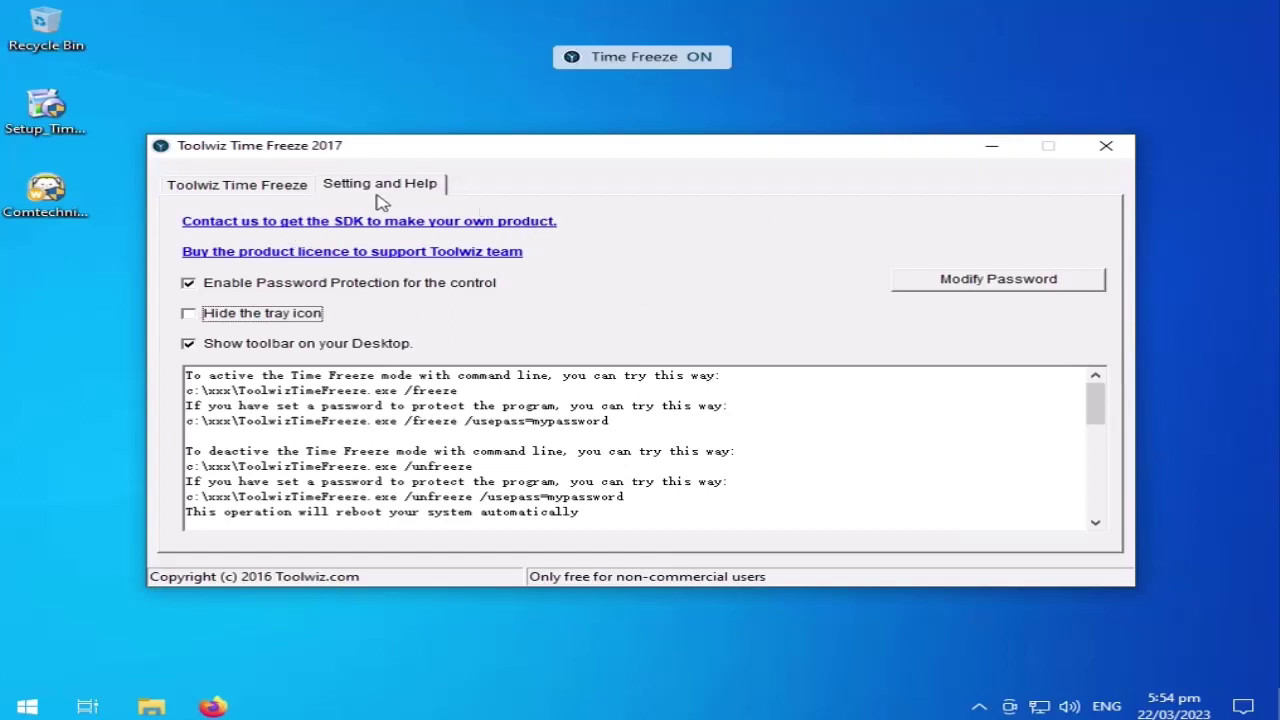
pyautogui.click(210, 190)
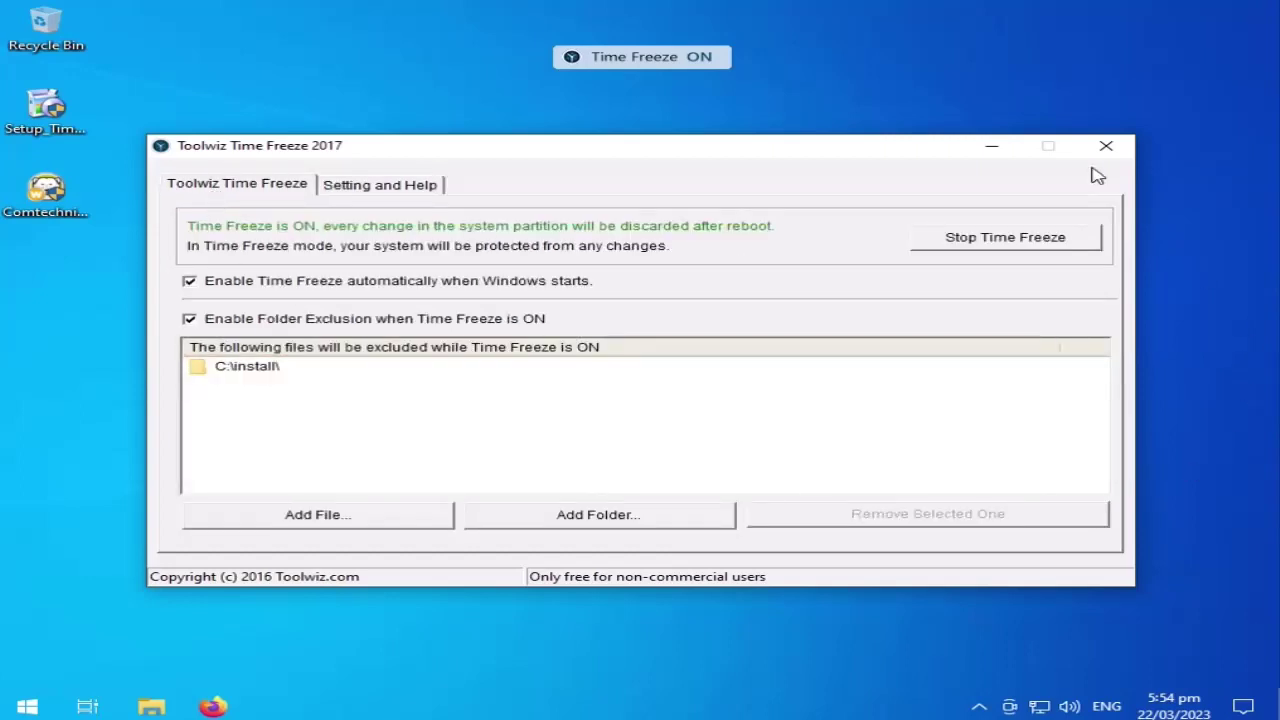
# Move the Time Freeze window out of the way and open the Deep Freeze Enterprise console with its password
pyautogui.moveTo(780, 147); pyautogui.dragTo(793, 22)
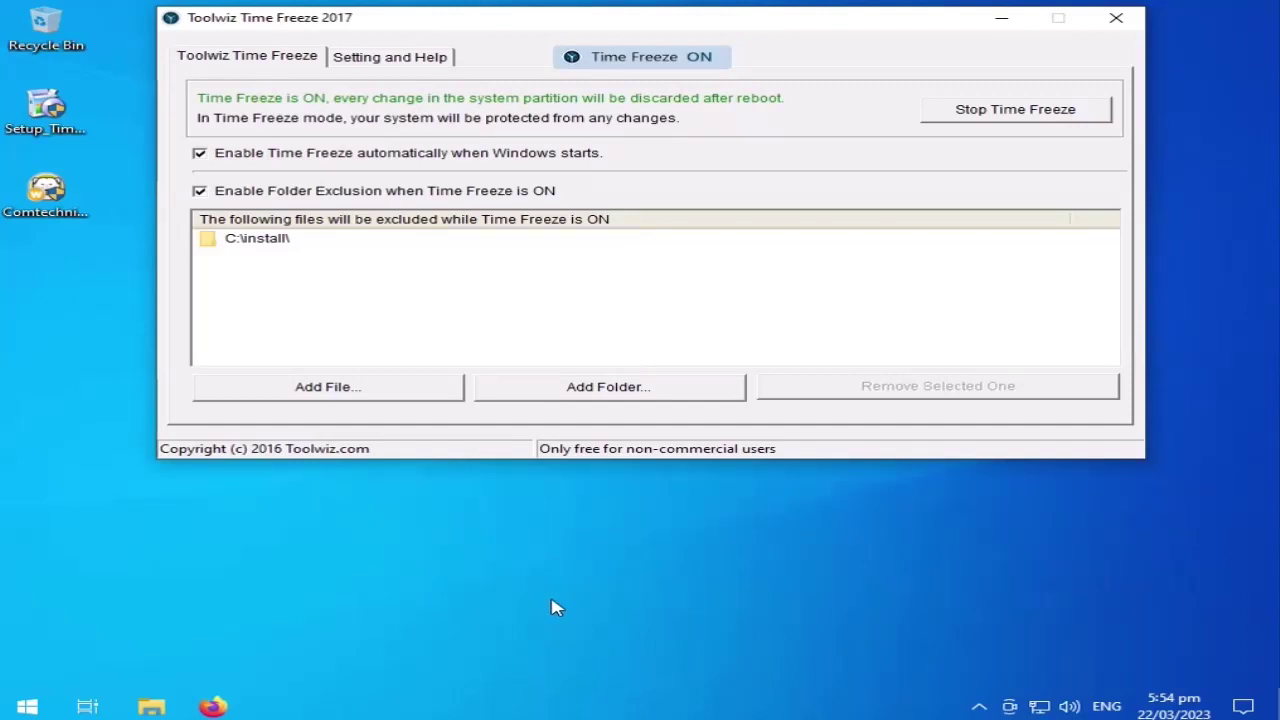
pyautogui.hotkey('ctrl', 'alt', 'shift', 'F6')
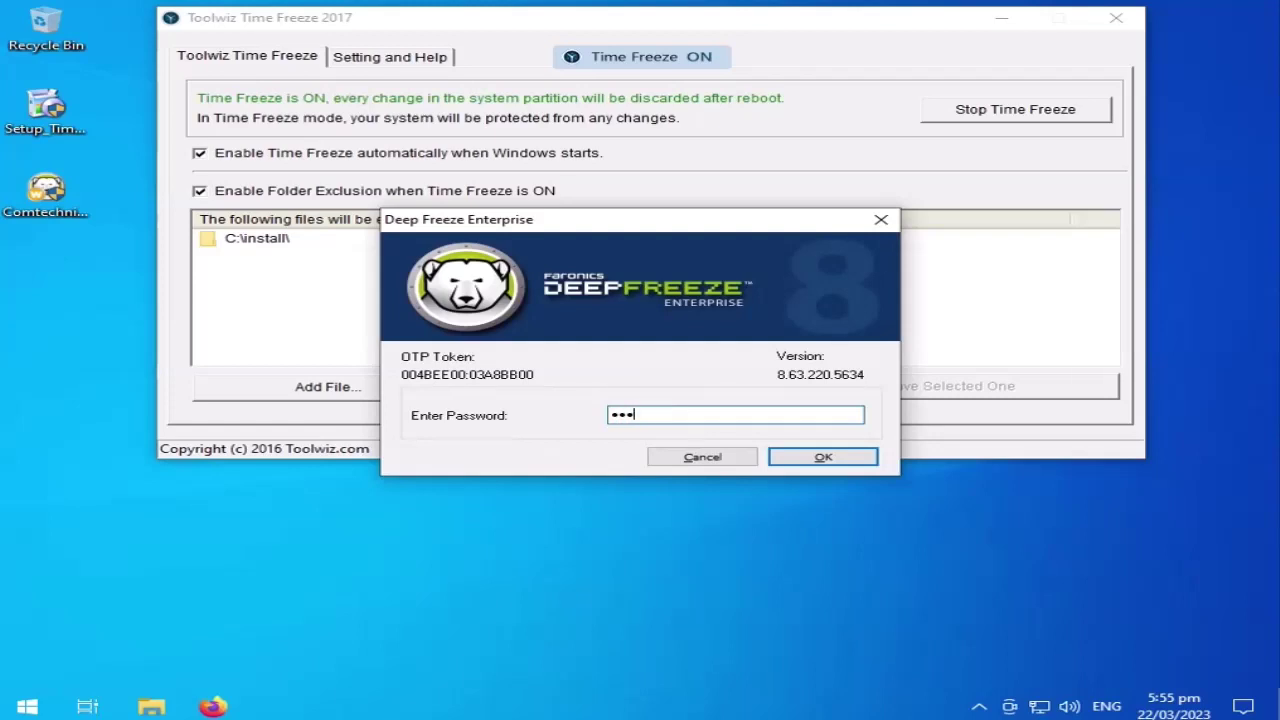
pyautogui.press('Return')
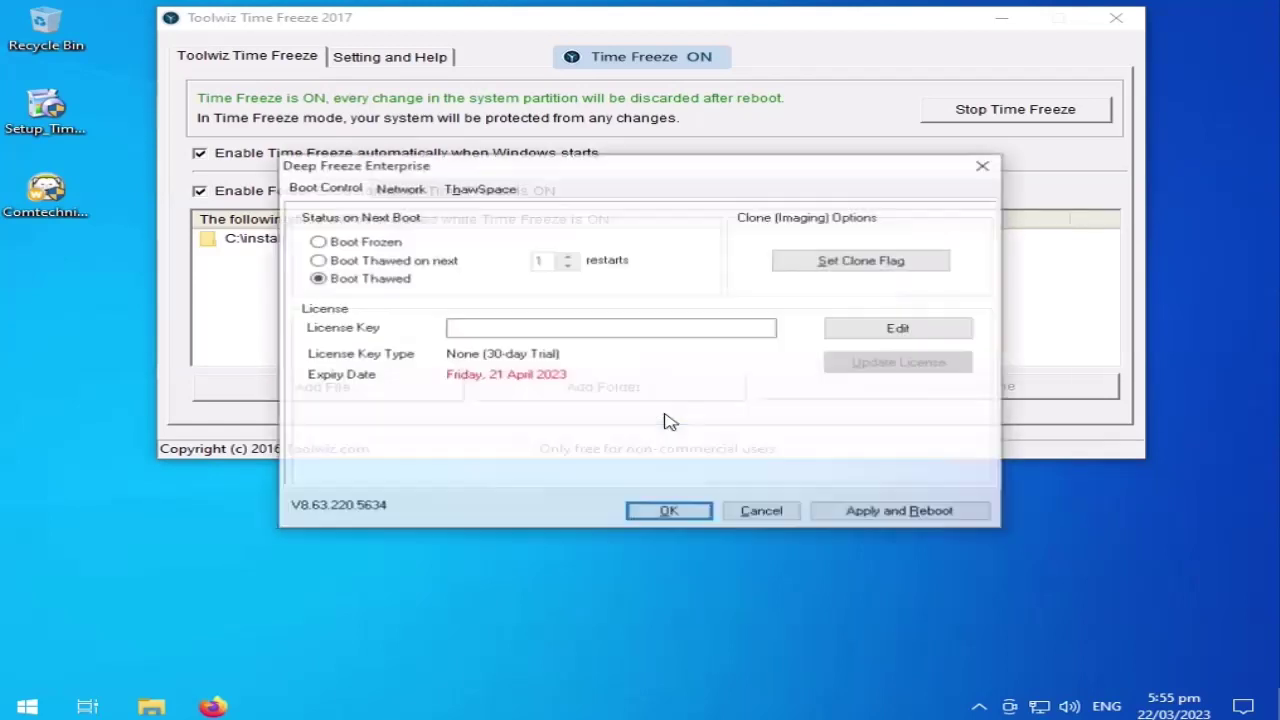
# Arrange the Time Freeze and Deep Freeze Enterprise windows so that both programs' status settings can be seen together
pyautogui.moveTo(660, 250); pyautogui.dragTo(634, 343)
pyautogui.moveTo(682, 26); pyautogui.dragTo(528, 23)
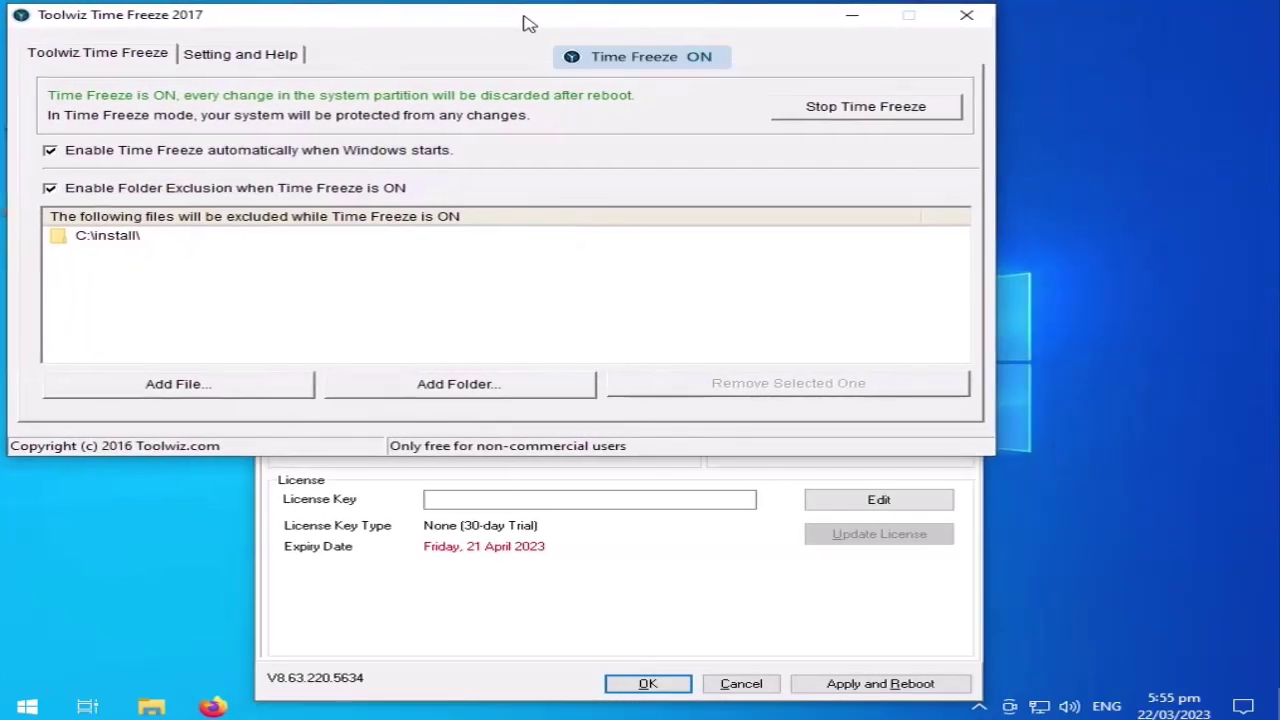
pyautogui.click(815, 587)
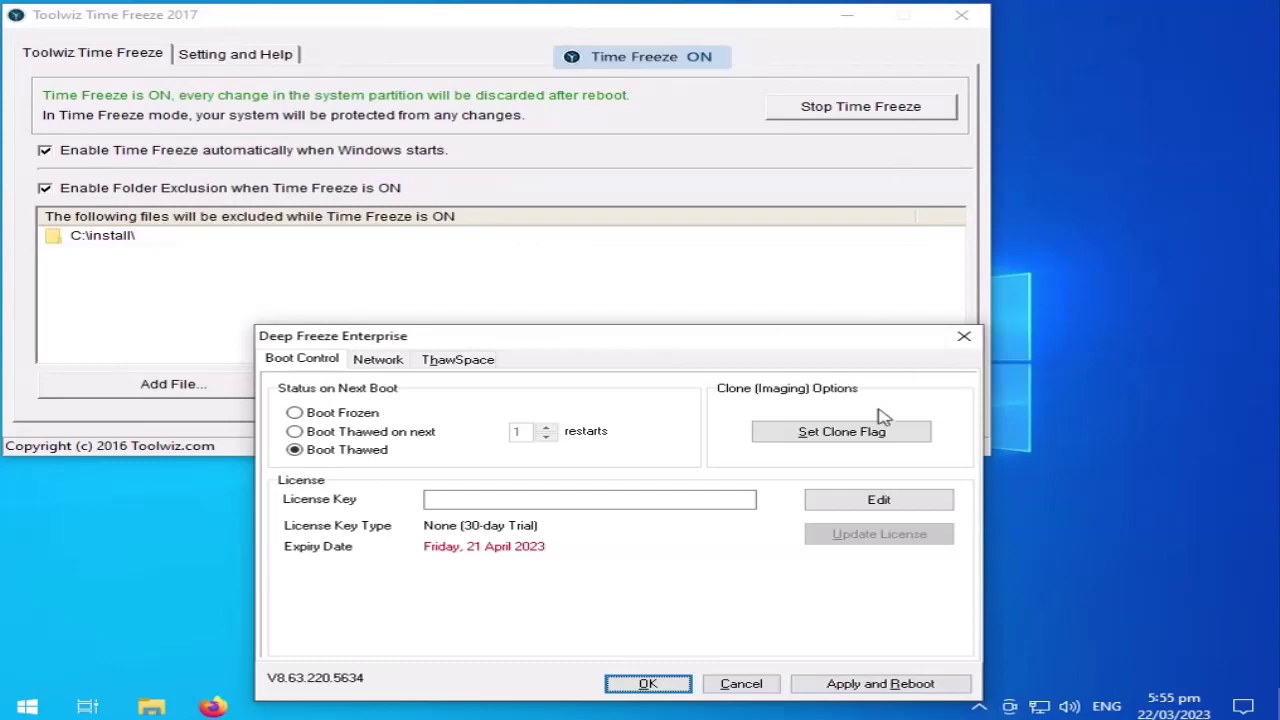
pyautogui.moveTo(820, 343); pyautogui.dragTo(1105, 323)
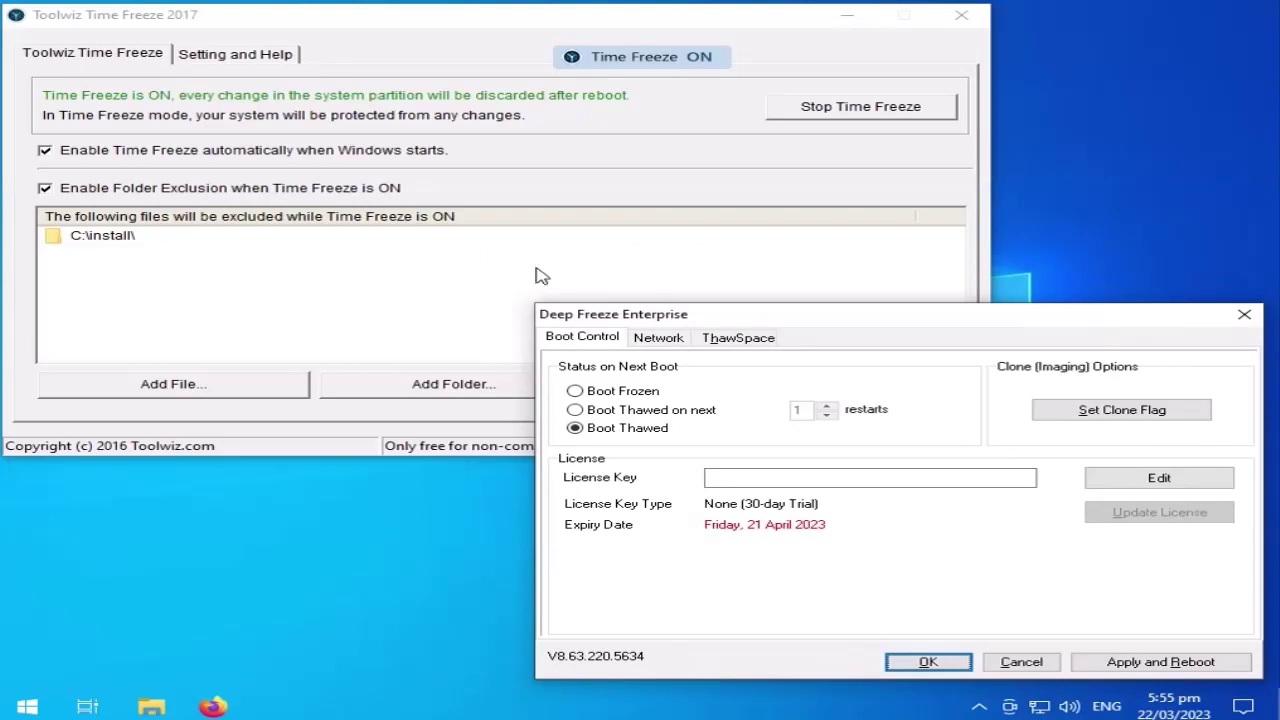